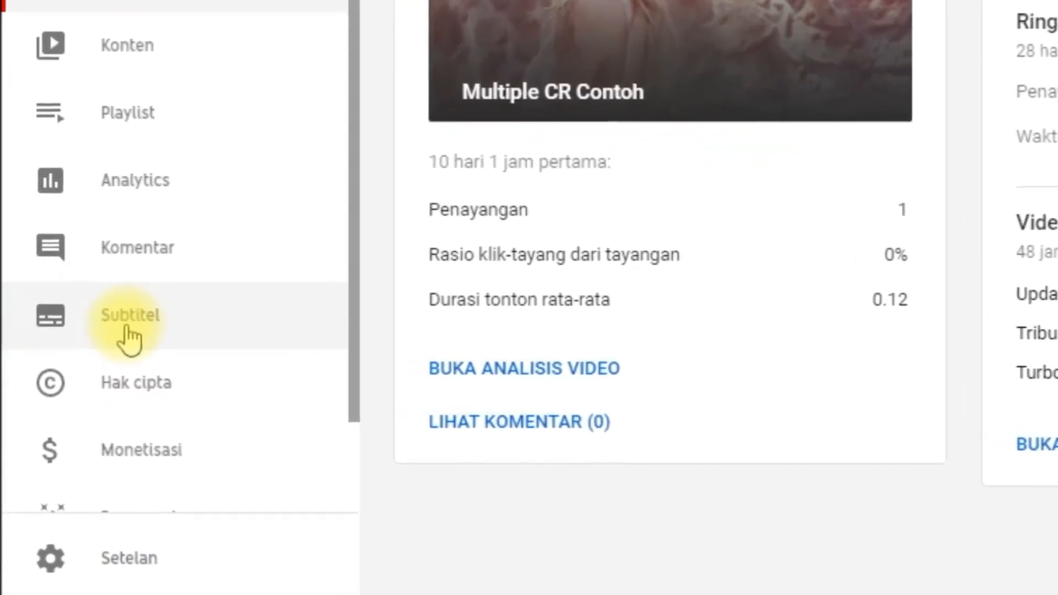
Step: Open the channel's subtitle list, look through its videos and open the subtitles of "Turbotek Front Page 1"
left_click(119, 332)
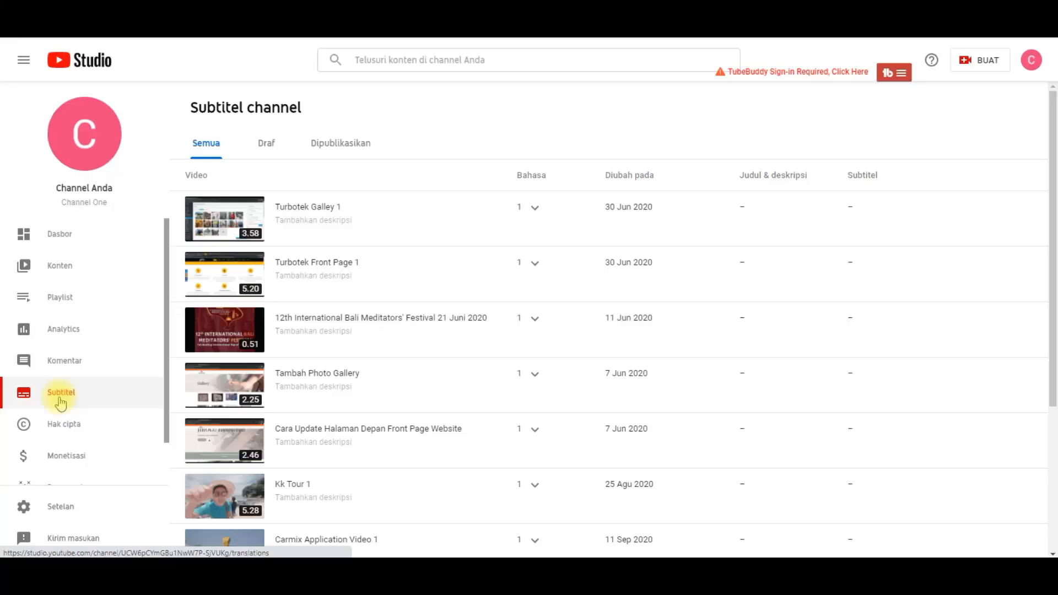
scroll(907, 239, "down", 6)
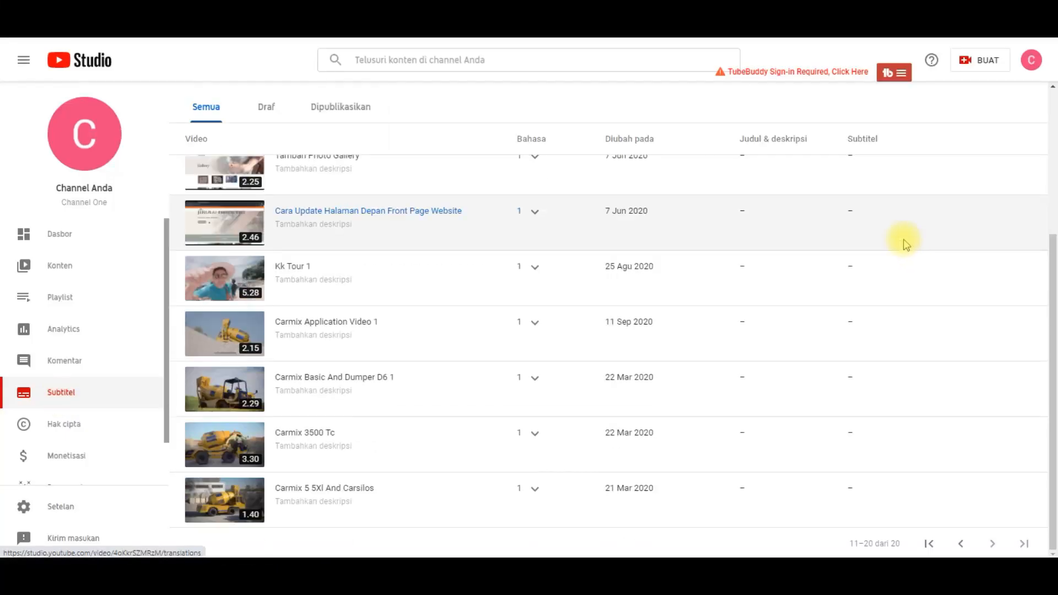
scroll(906, 239, "up", 6)
scroll(907, 239, "down", 3)
scroll(906, 239, "down", 1)
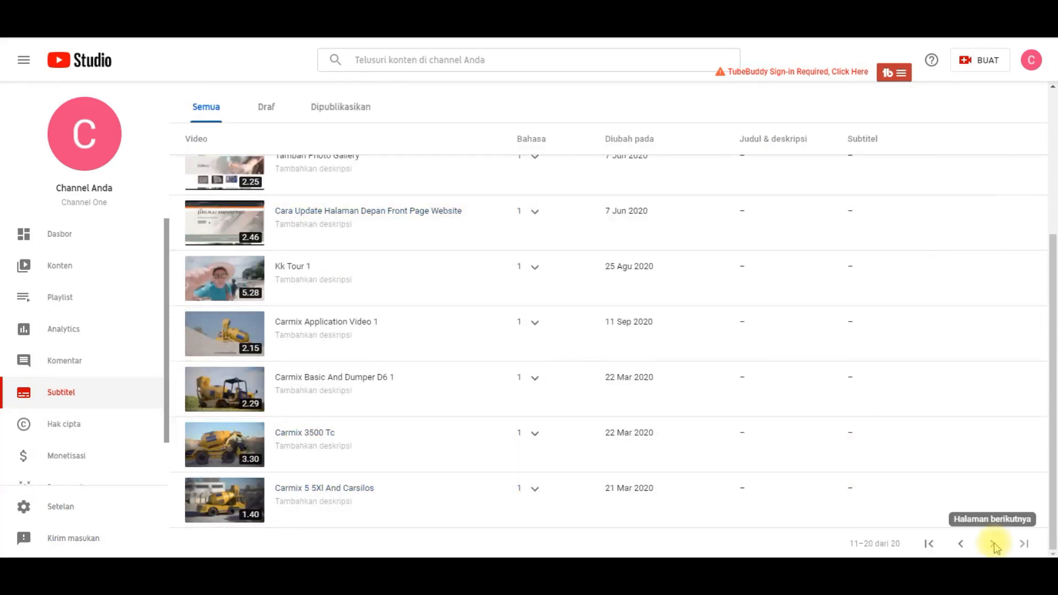
scroll(803, 461, "up", 4)
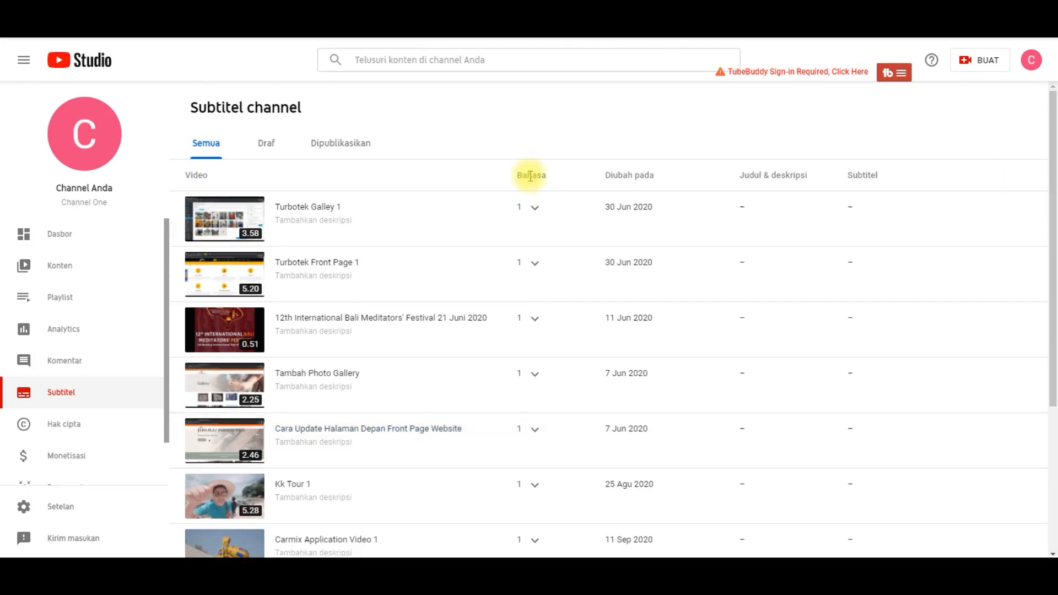
left_click(311, 263)
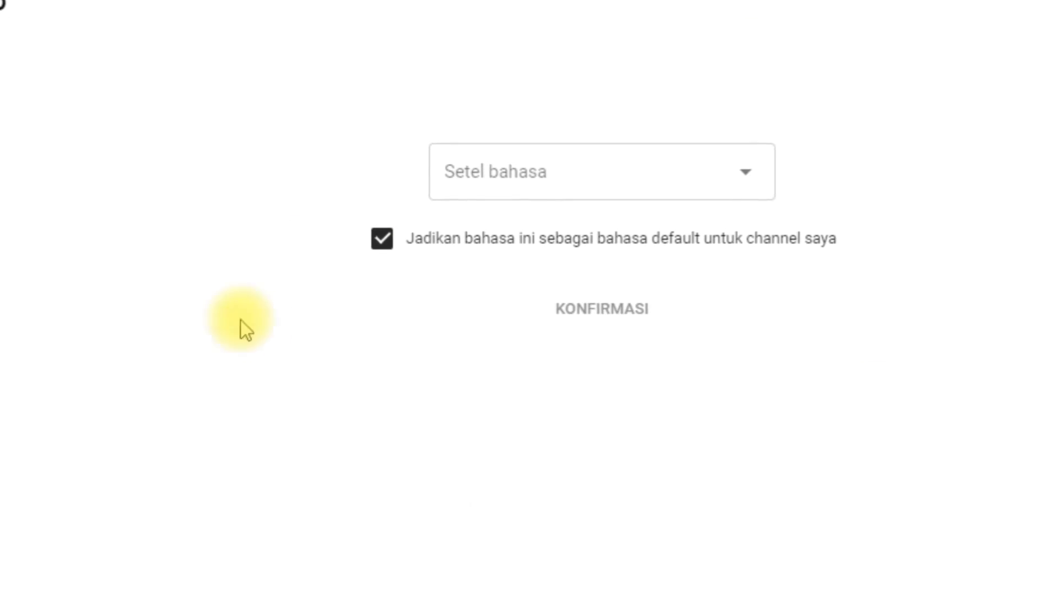
Step: Set the video's original language to Indonesia and confirm the choice
left_click(562, 179)
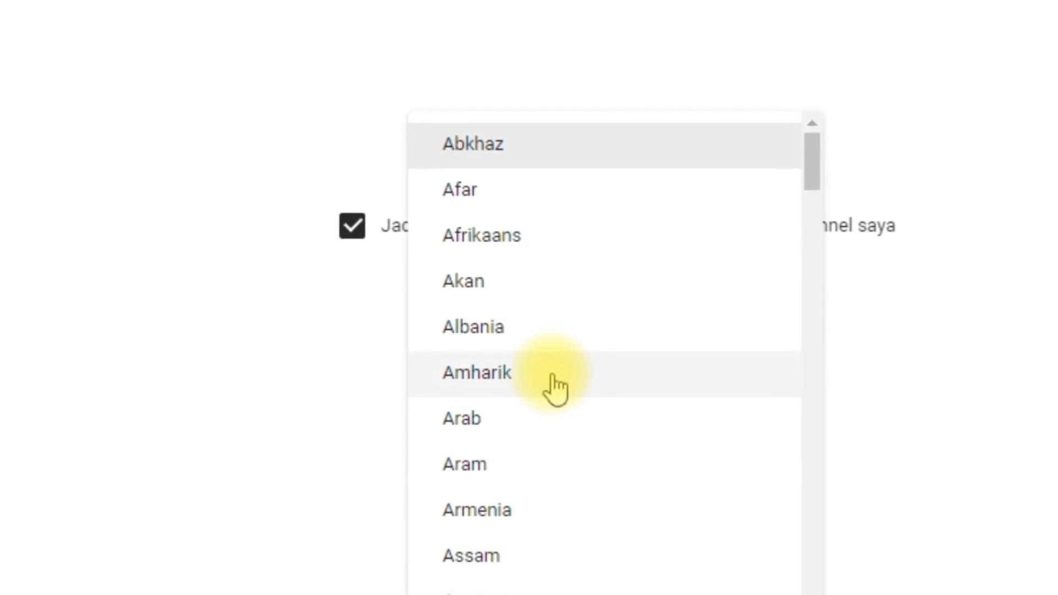
scroll(555, 386, "down", 10)
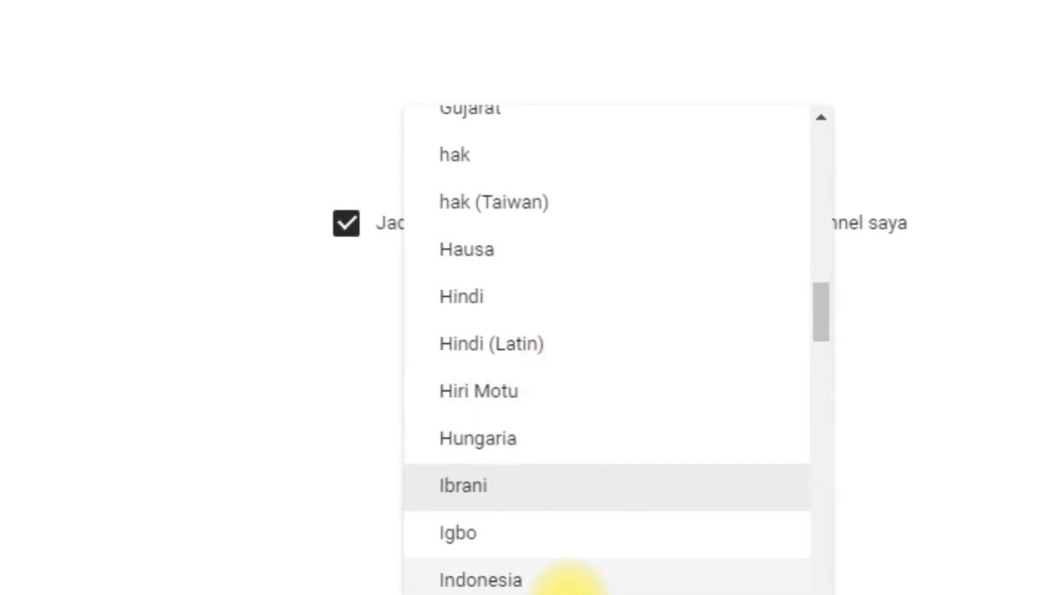
left_click(547, 578)
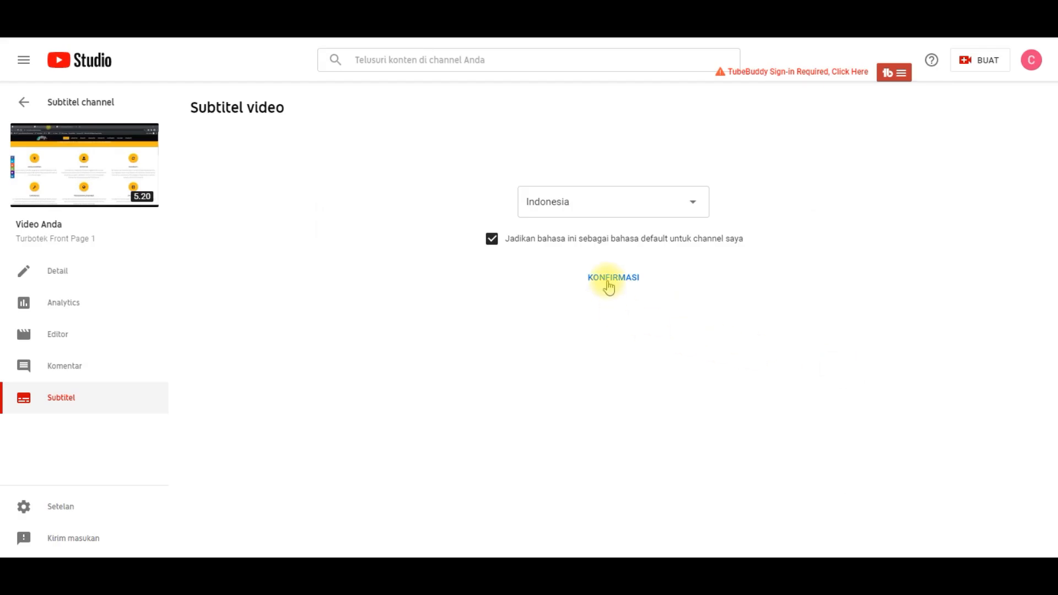
left_click(608, 277)
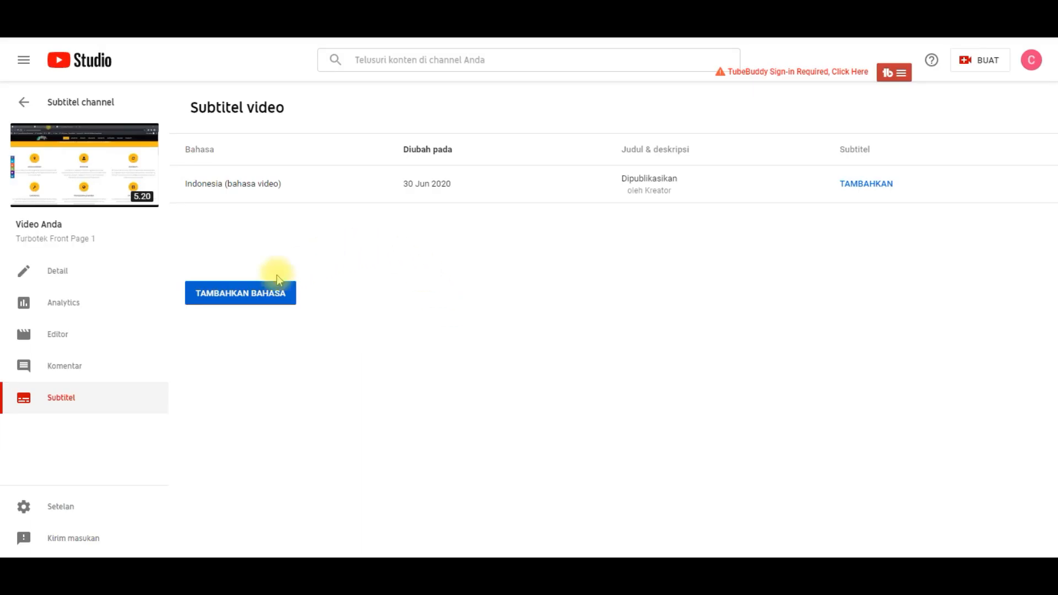
Step: Add Inggris (English) as another language for the video's subtitles
left_click(252, 298)
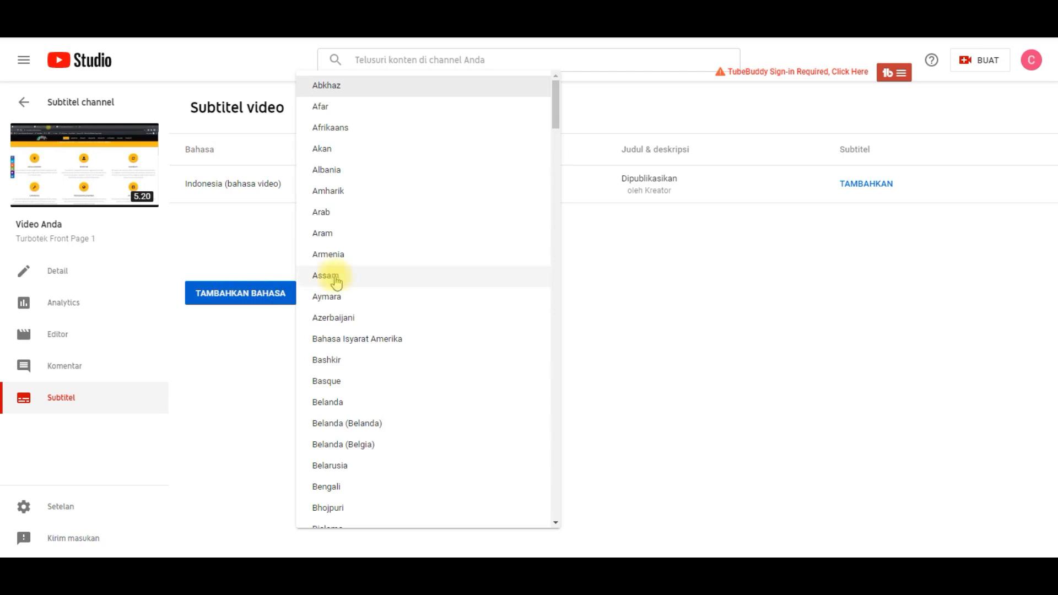
scroll(342, 282, "down", 15)
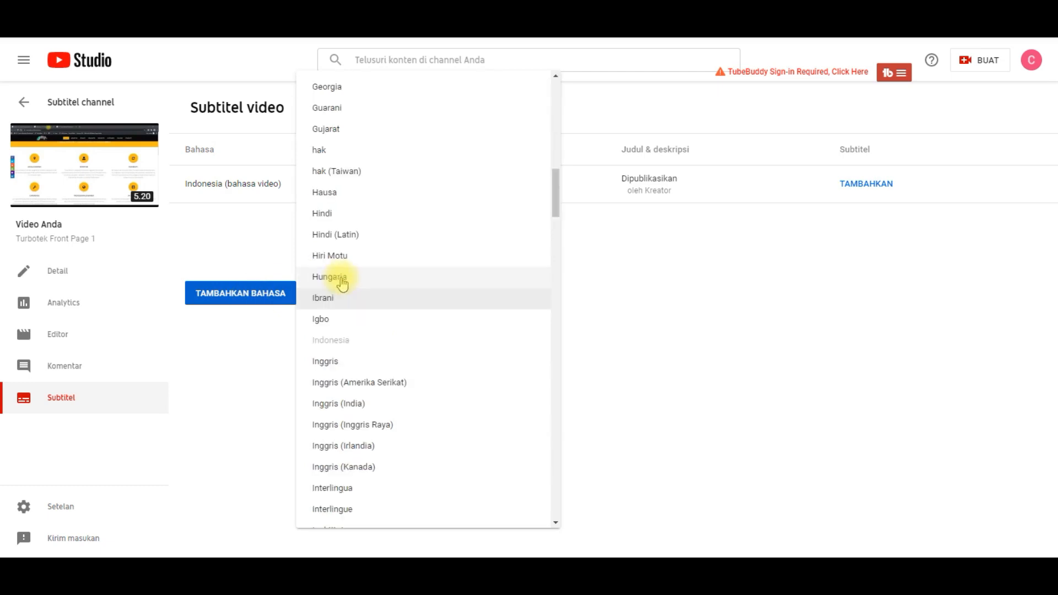
left_click(374, 365)
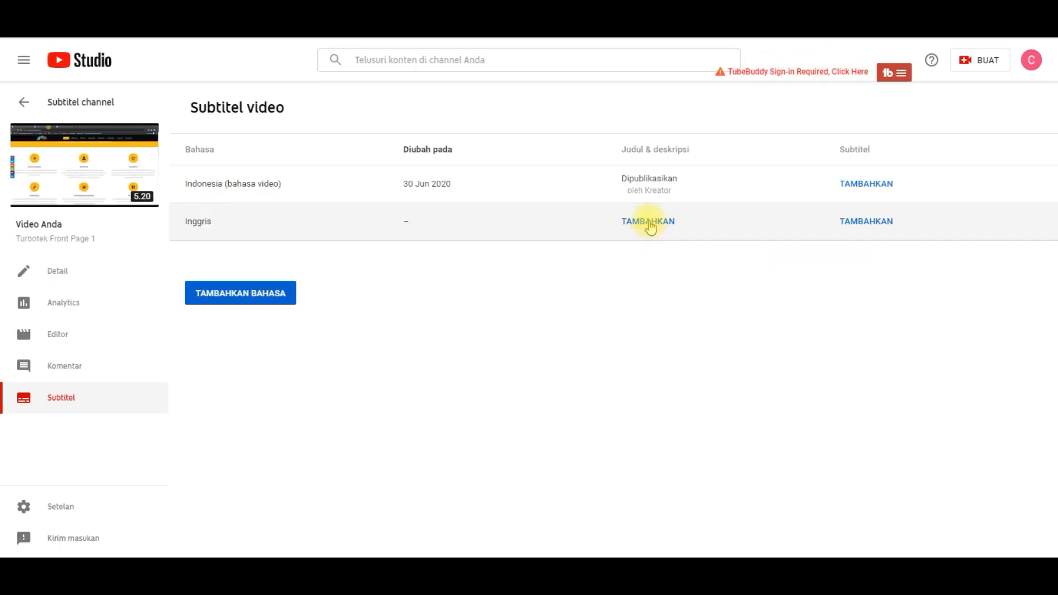
Step: Copy "Examples of video titles in English" from the Word document into the title of the video's Inggris translation
left_click(650, 223)
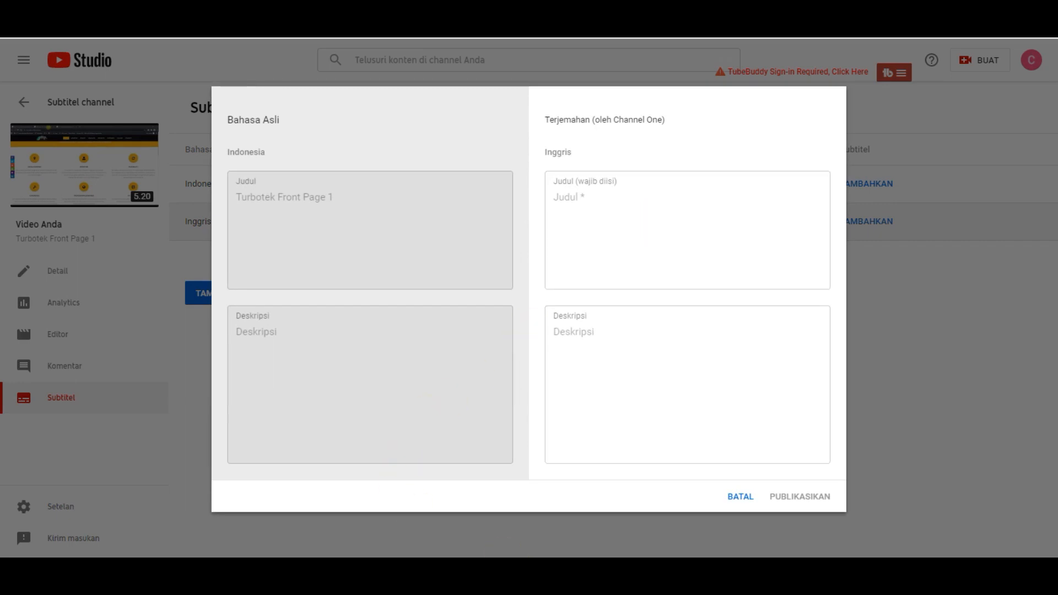
key("alt+Tab")
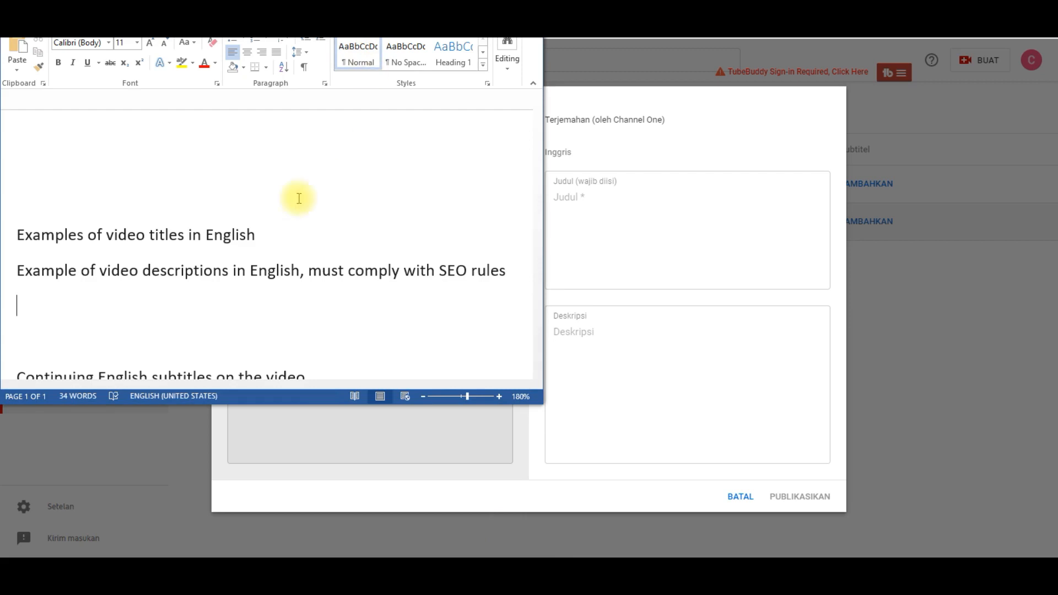
left_click_drag(269, 234, 5, 229)
right_click(124, 263)
left_click(146, 287)
left_click(628, 218)
key("ctrl+v")
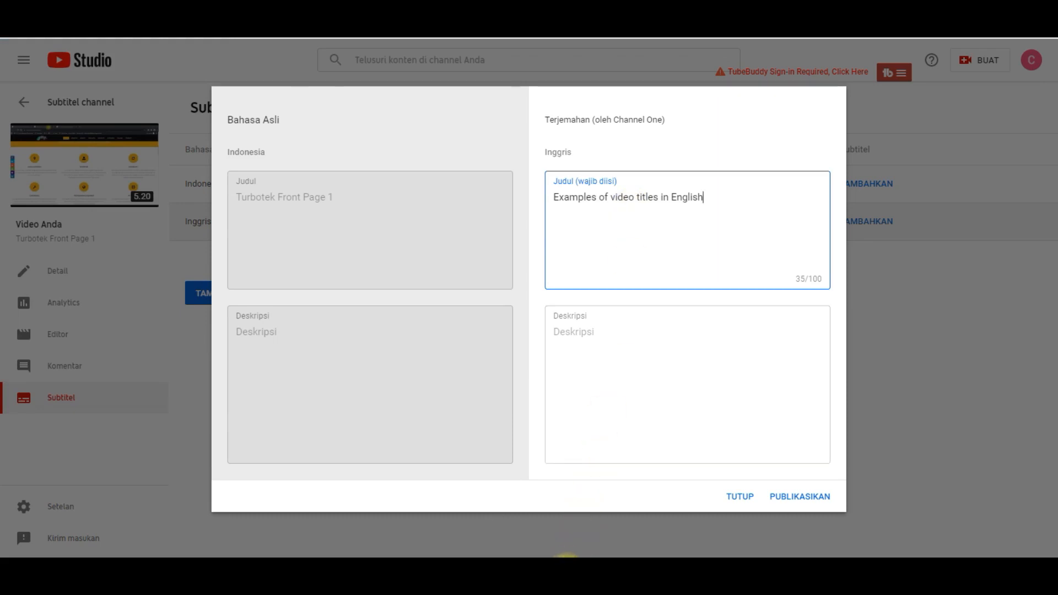
Step: Copy "Example of video descriptions in English, must comply with SEO rules" from Word into the Inggris description and publish the translation
left_click(567, 556)
left_click_drag(16, 270, 503, 305)
key("ctrl+c")
left_click(663, 352)
key("ctrl+v")
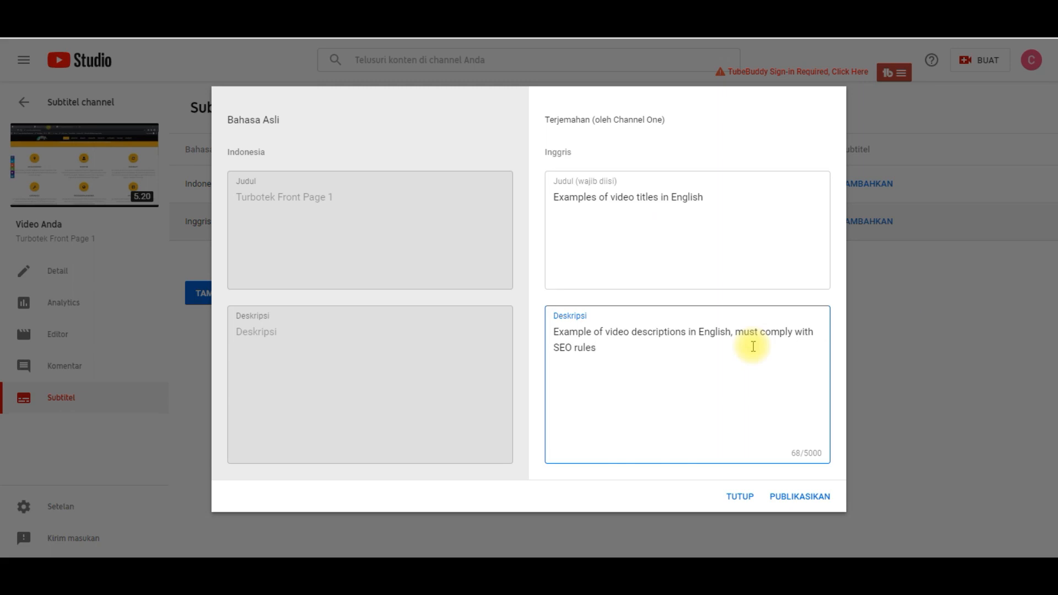
left_click(800, 497)
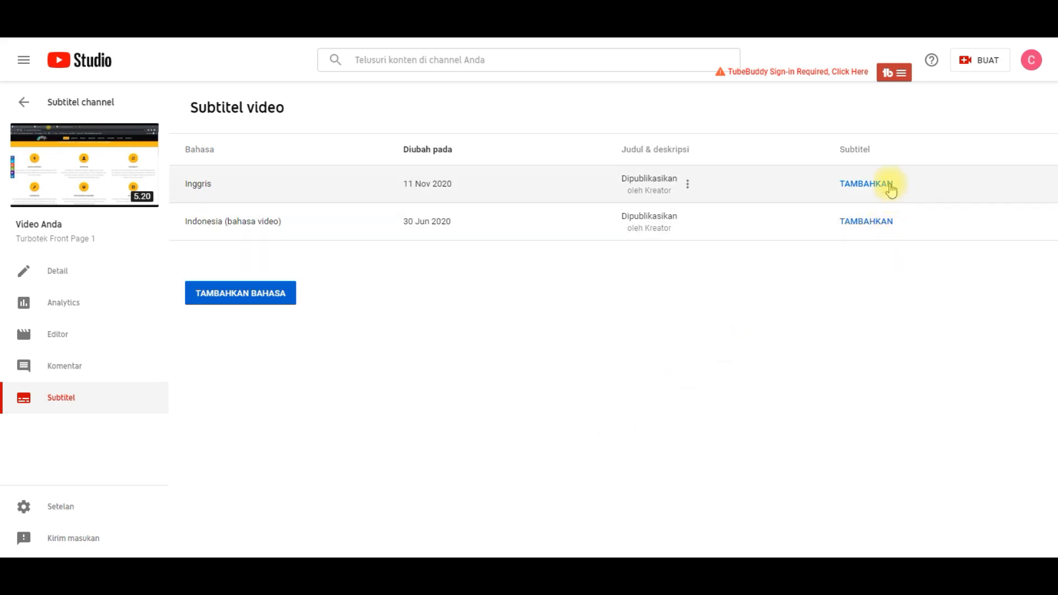
Step: Start manually typed Inggris subtitles, time the first caption from 0:00:25 to 0:02:29, and play the video to check it
left_click(890, 187)
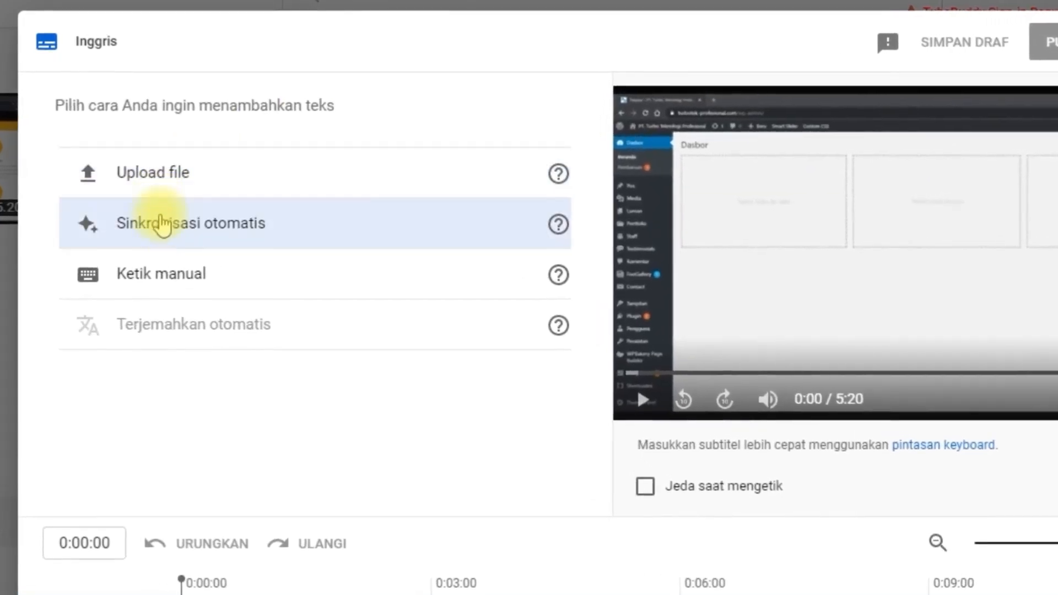
left_click(162, 281)
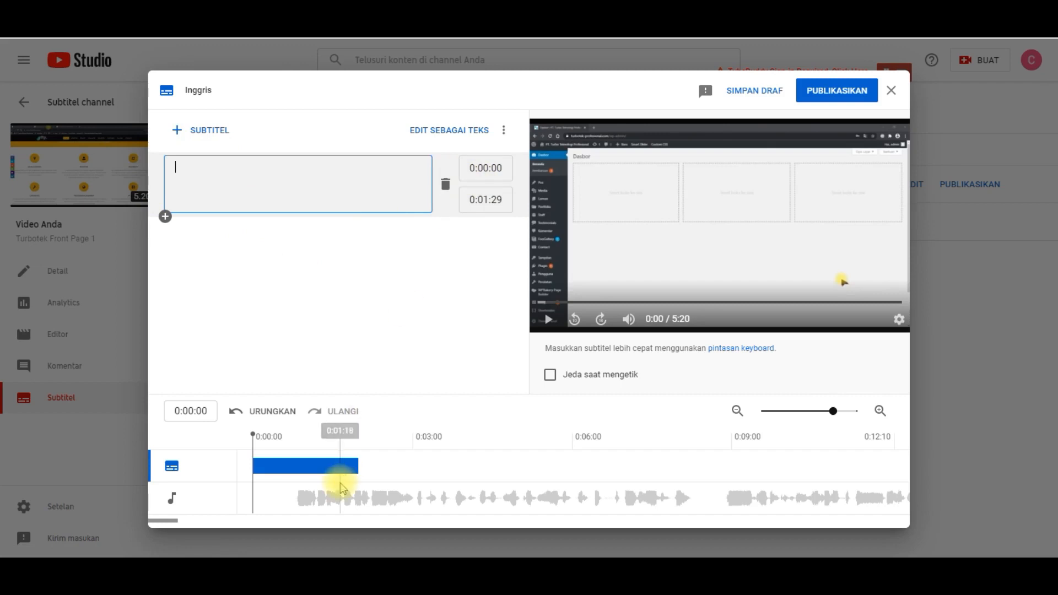
left_click(353, 464)
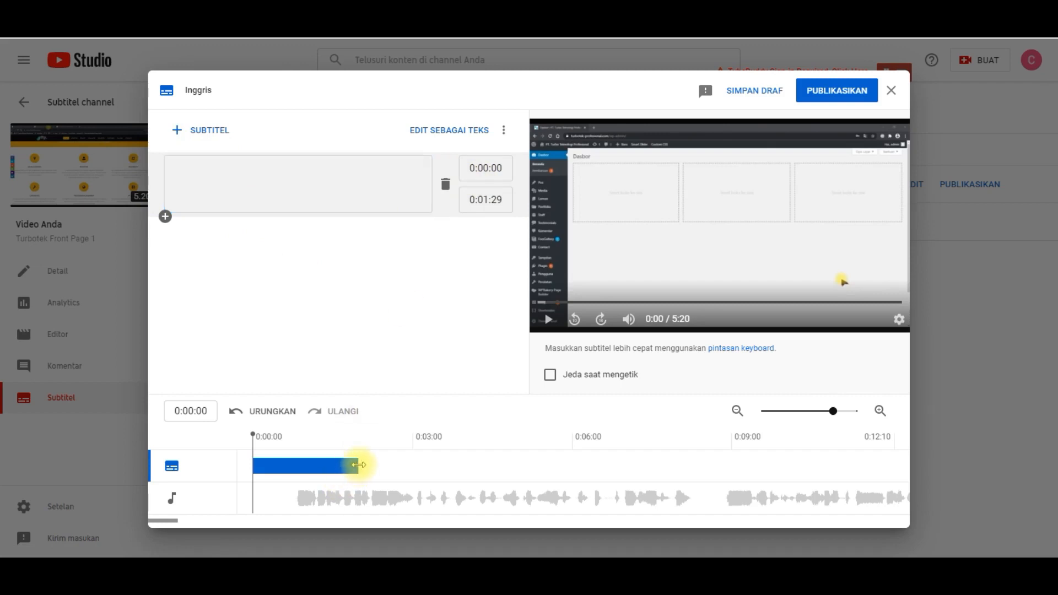
left_click_drag(364, 464, 496, 465)
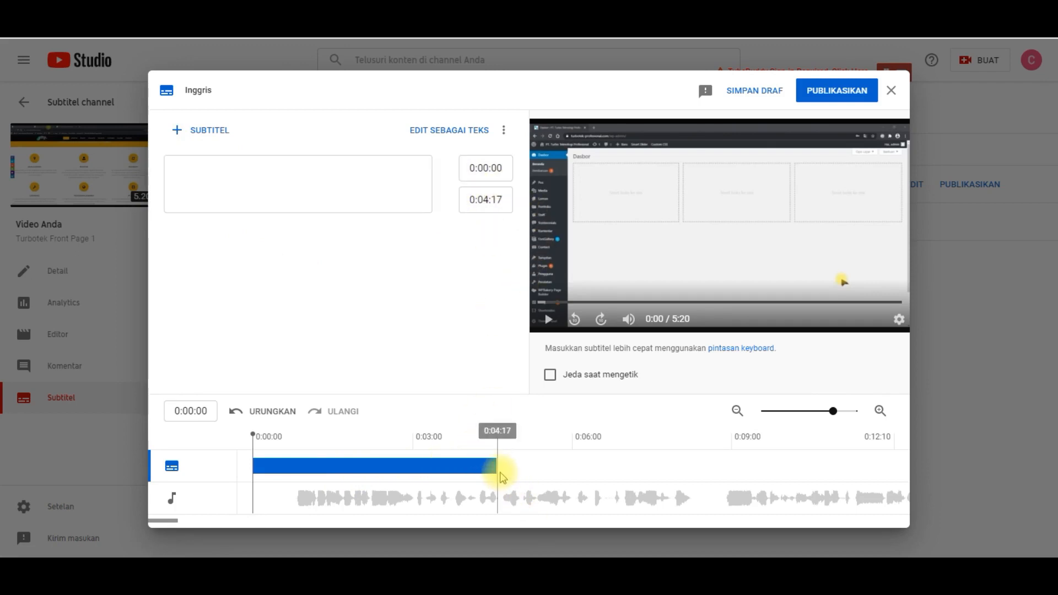
left_click_drag(497, 466, 229, 420)
left_click(309, 437)
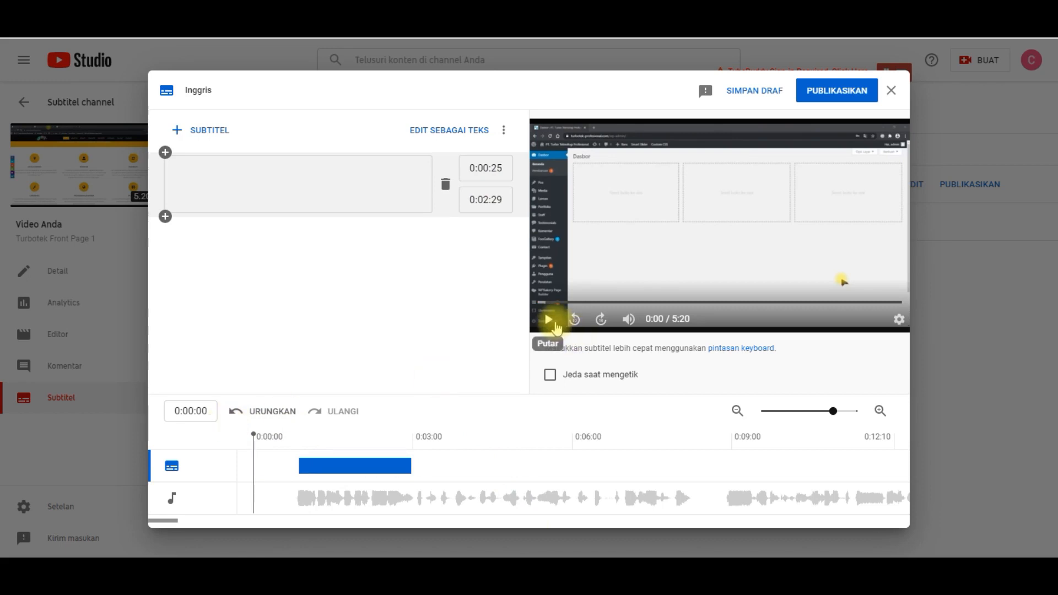
left_click(553, 325)
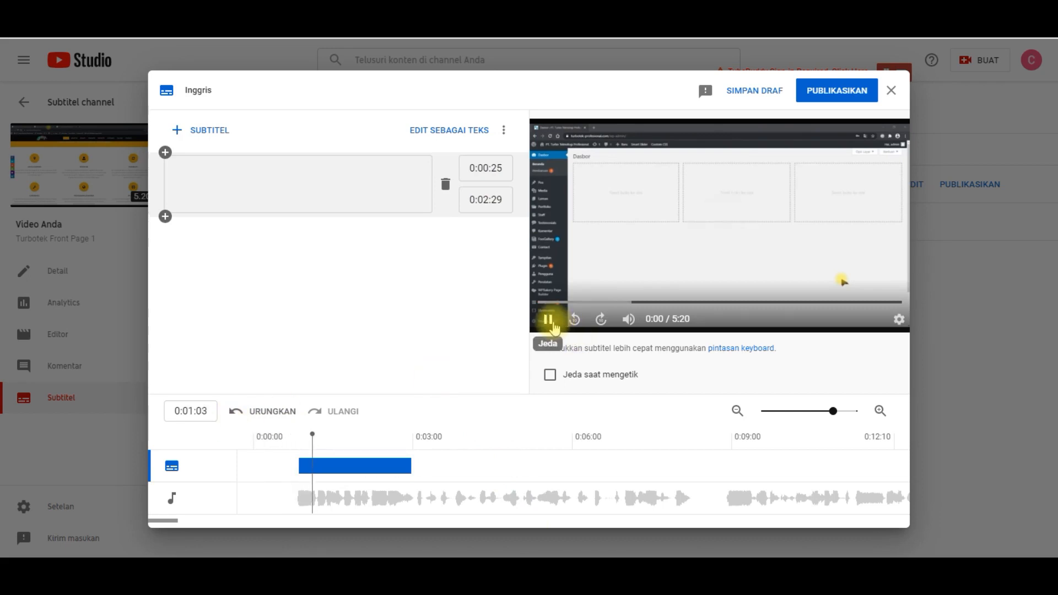
left_click(553, 325)
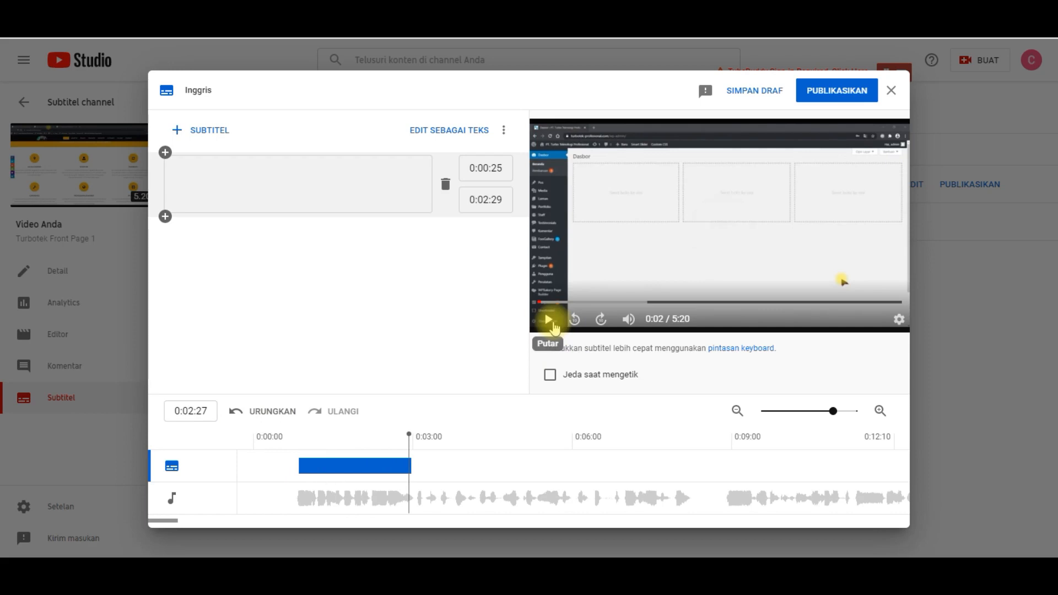
Step: Copy "Continuing English subtitles on the video" from the Word document into the first caption
left_click(563, 565)
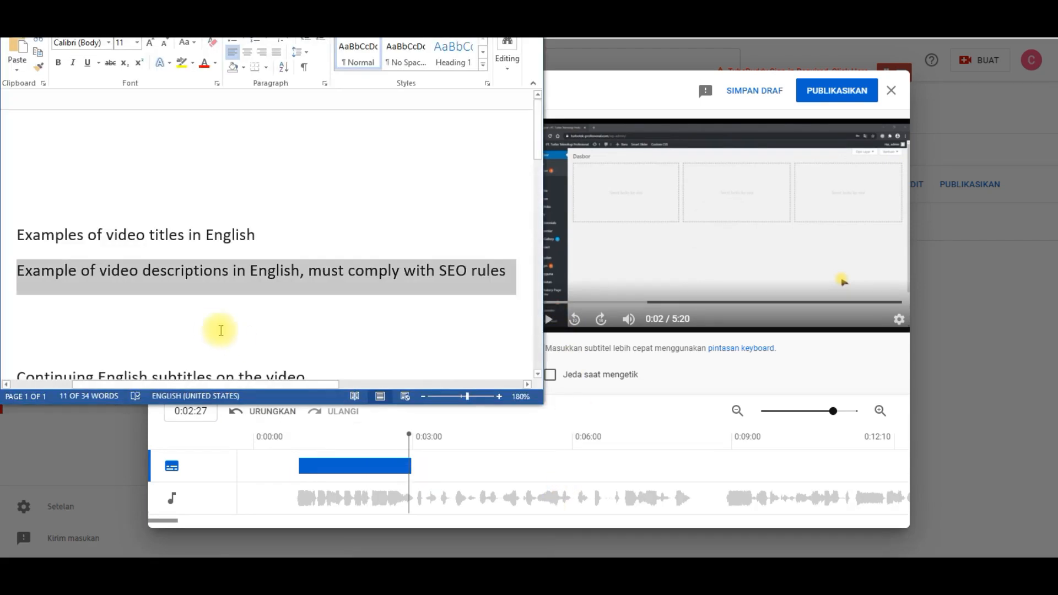
scroll(220, 330, "down", 3)
triple_click(228, 198)
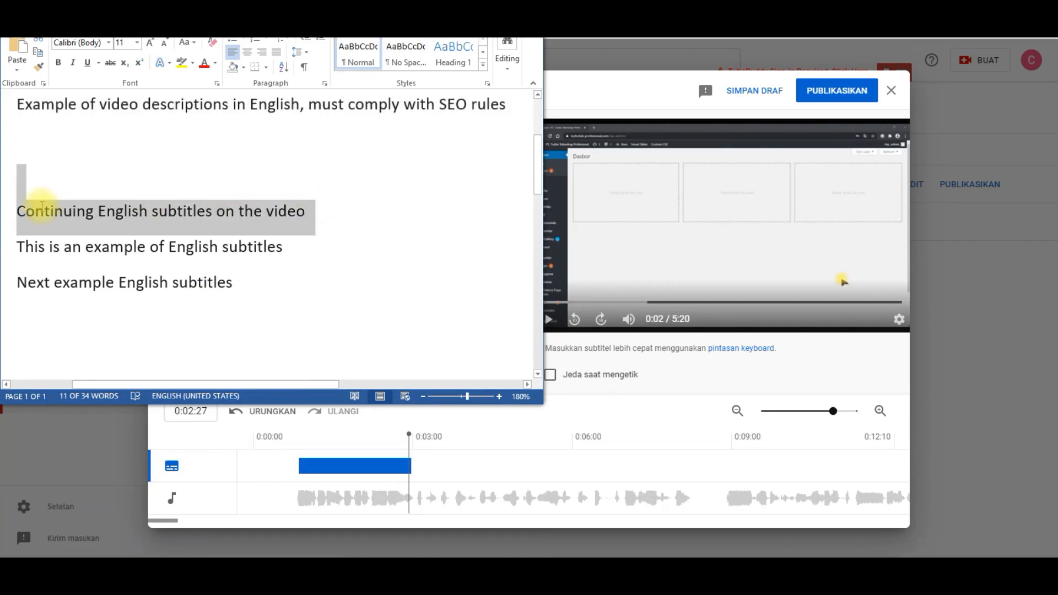
right_click(61, 220)
left_click(98, 251)
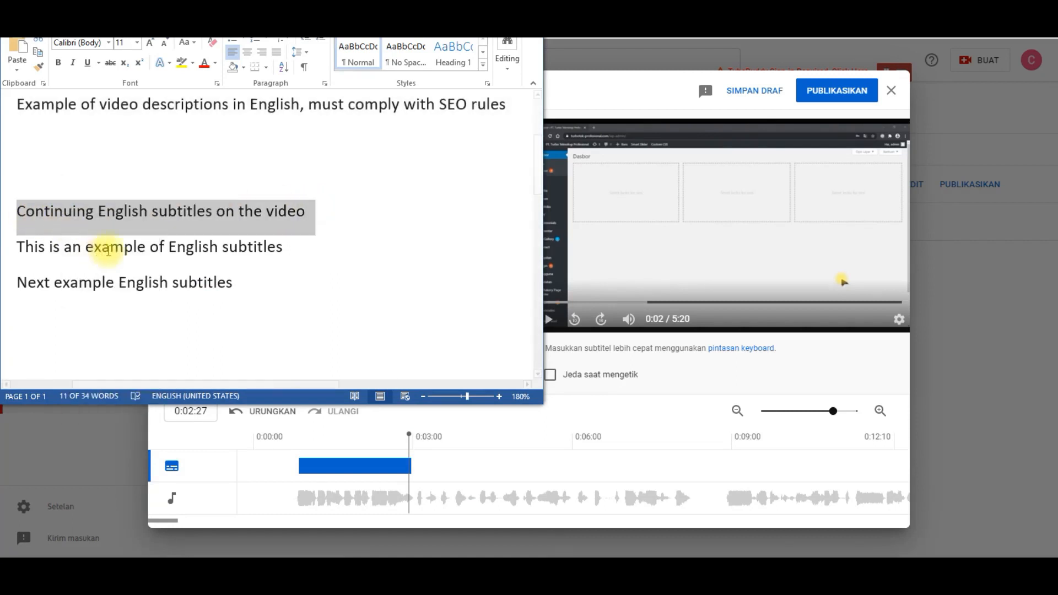
left_click(276, 554)
left_click(249, 179)
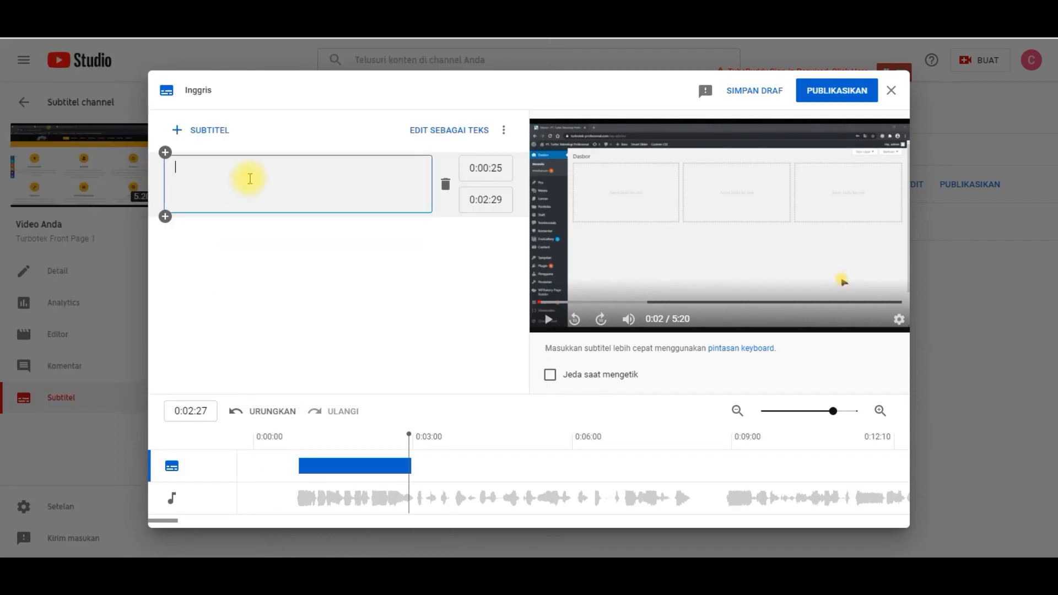
key("ctrl+v")
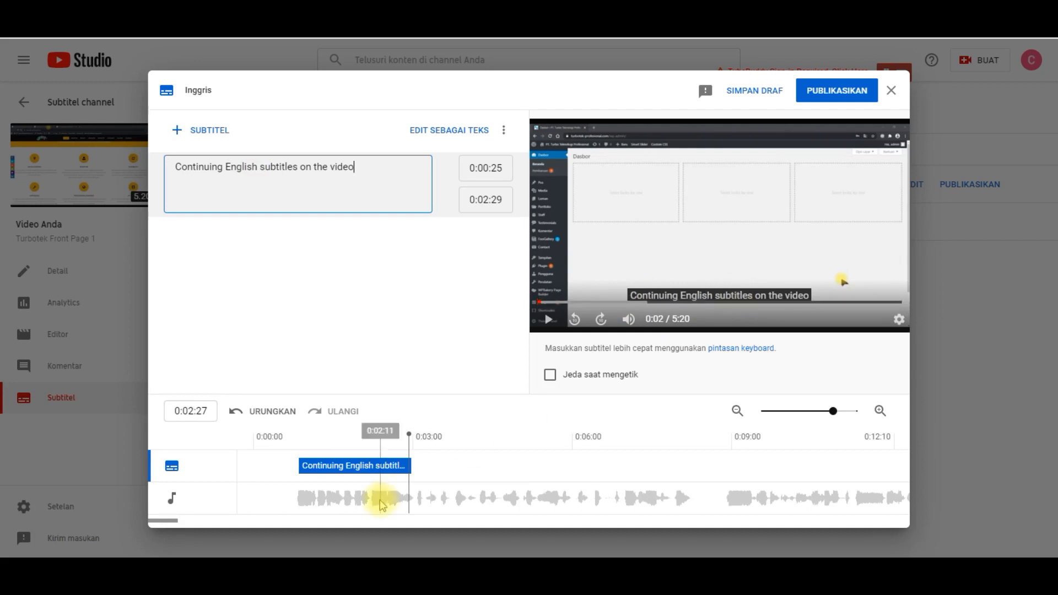
Step: Move the playhead back to 0:02:13 and extend the first caption's end to 0:03:12
left_click_drag(409, 433, 384, 434)
left_click(403, 466)
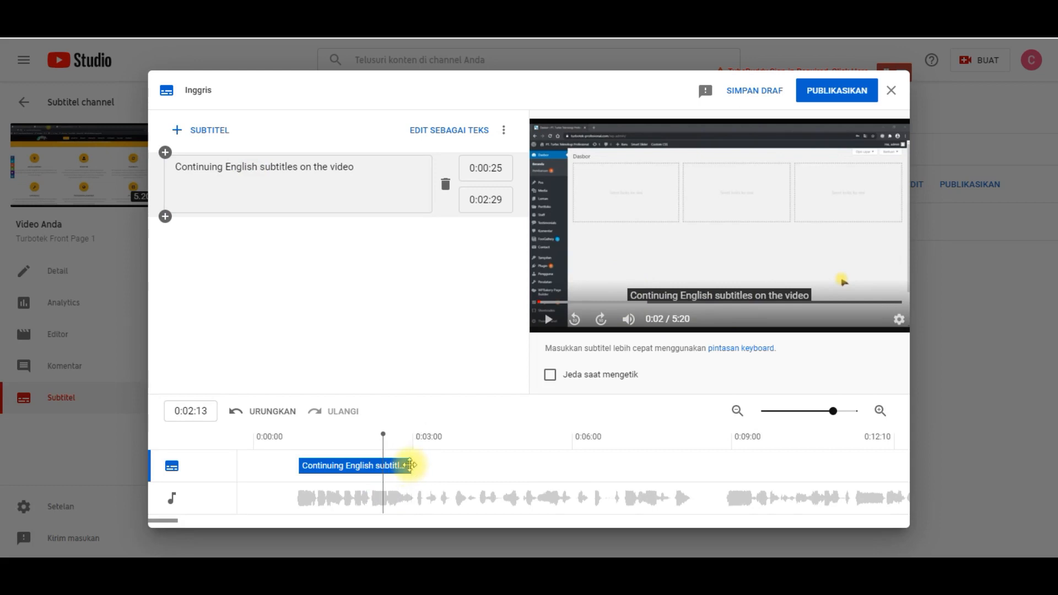
left_click_drag(411, 466, 433, 471)
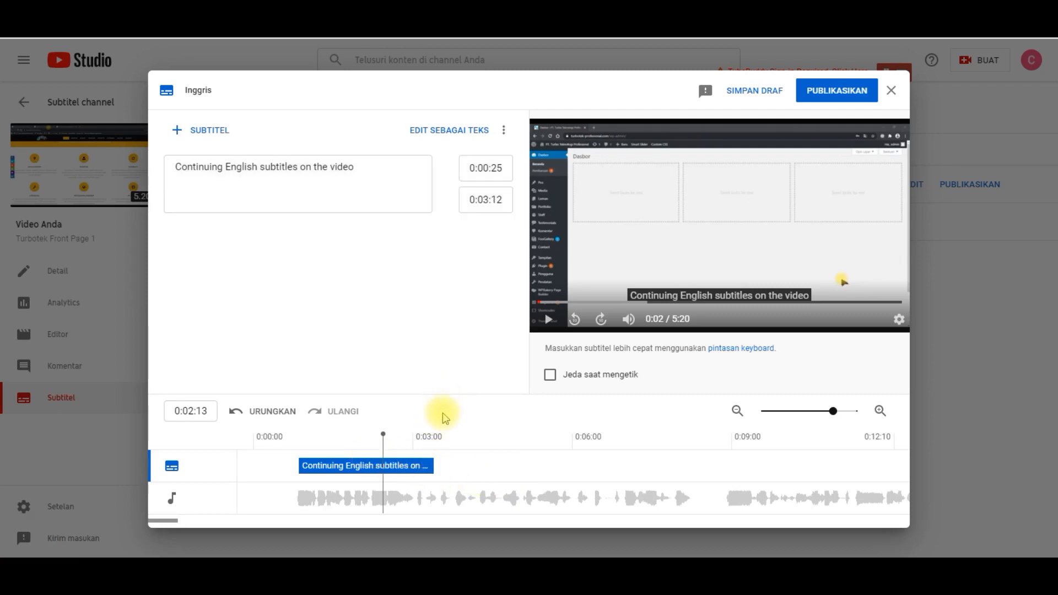
Step: Add a second caption after the first and fill it with "This is an example of English subtitles" copied from Word
left_click(208, 133)
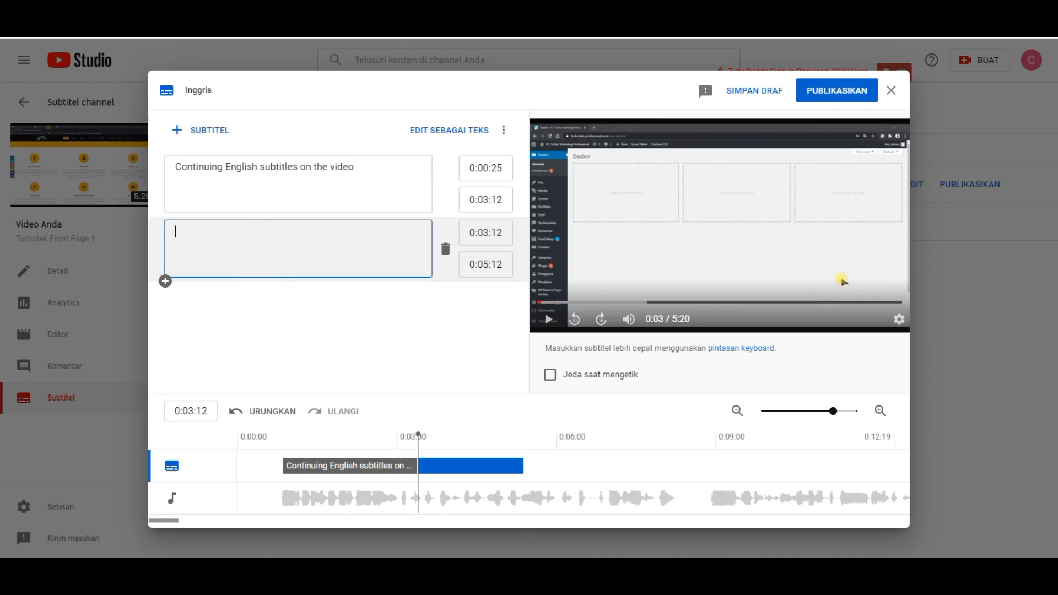
key("alt+Tab")
left_click_drag(283, 246, 22, 248)
right_click(33, 253)
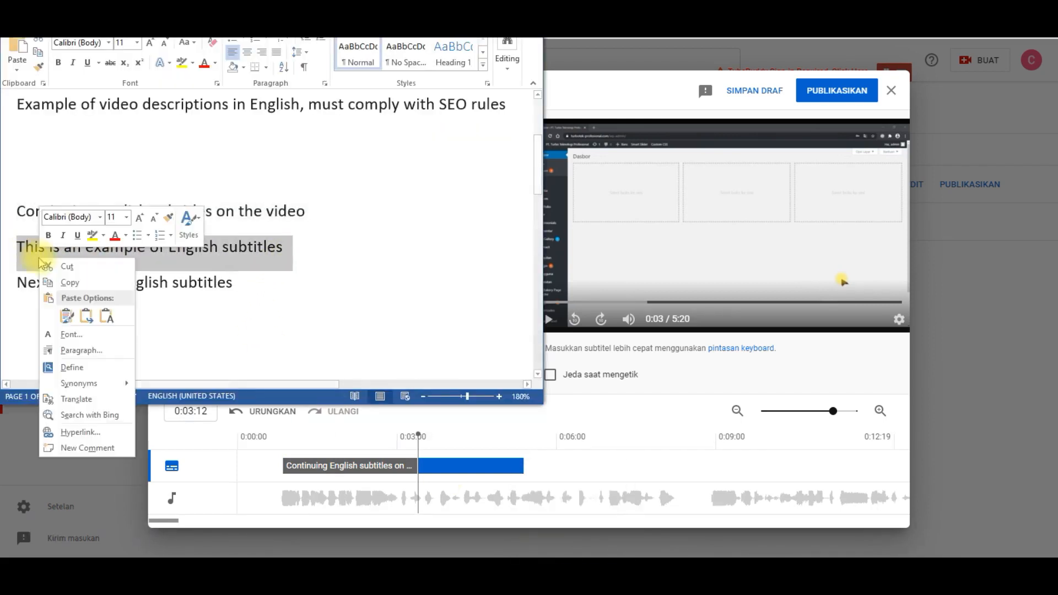
left_click(69, 282)
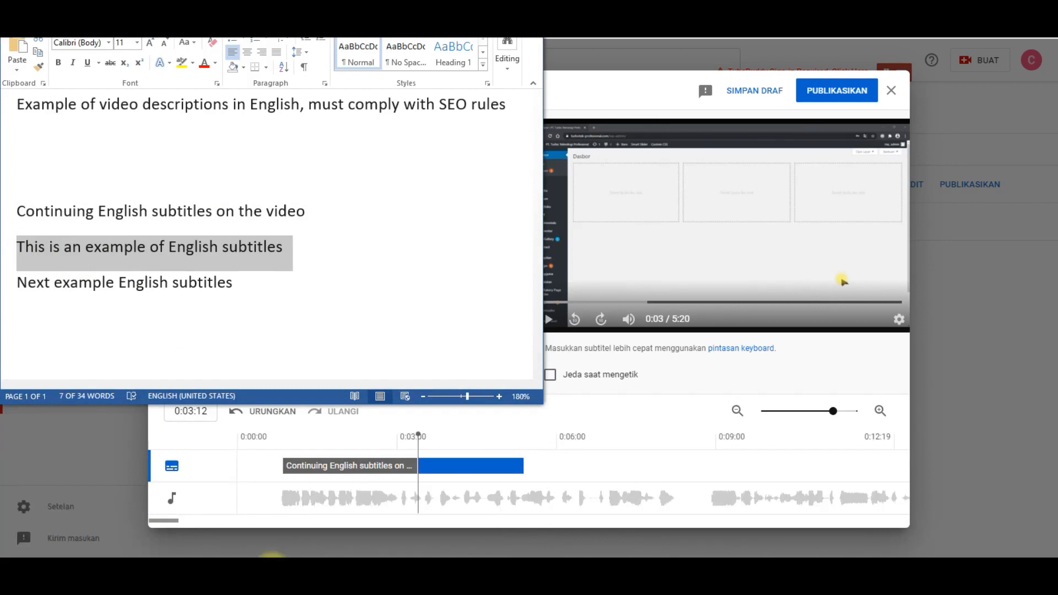
key("alt+Tab")
key("ctrl+v")
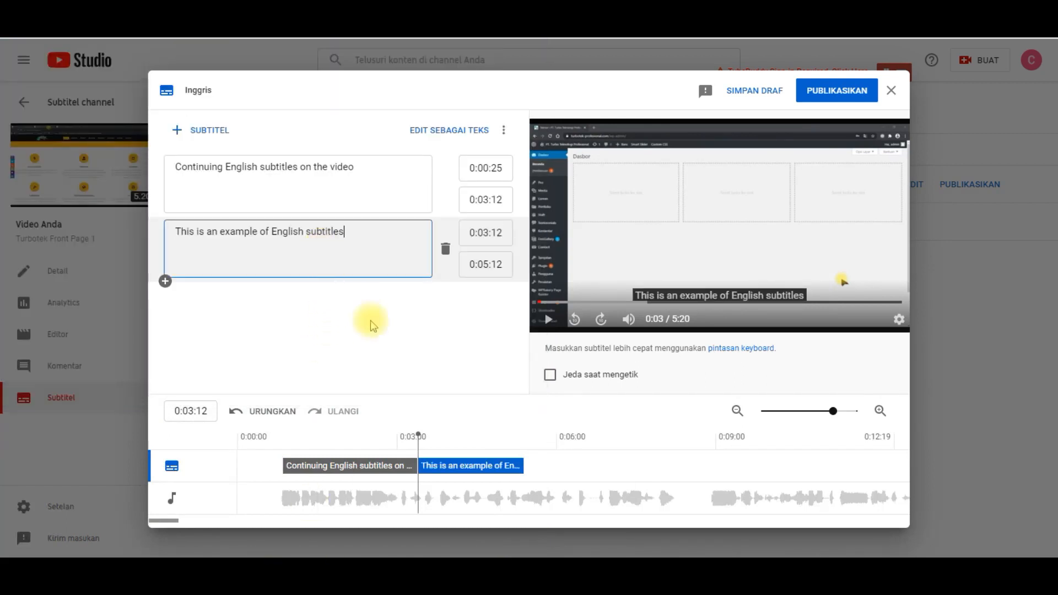
Step: Shift the second caption to 0:03:25–0:05:25 and add an empty third caption starting at 0:06:05
left_click_drag(461, 467, 486, 467)
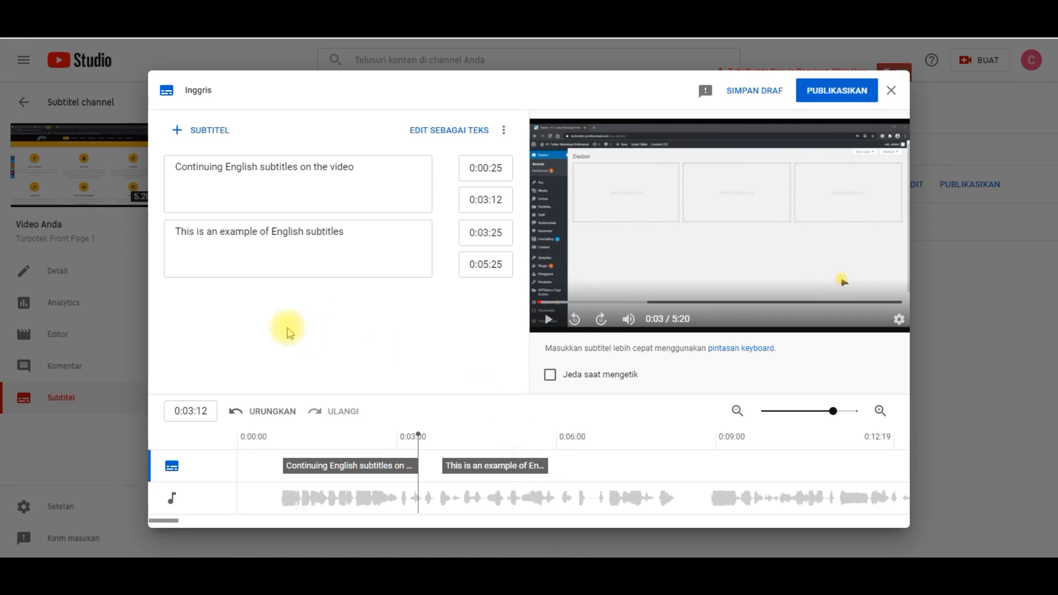
left_click(224, 136)
left_click(566, 441)
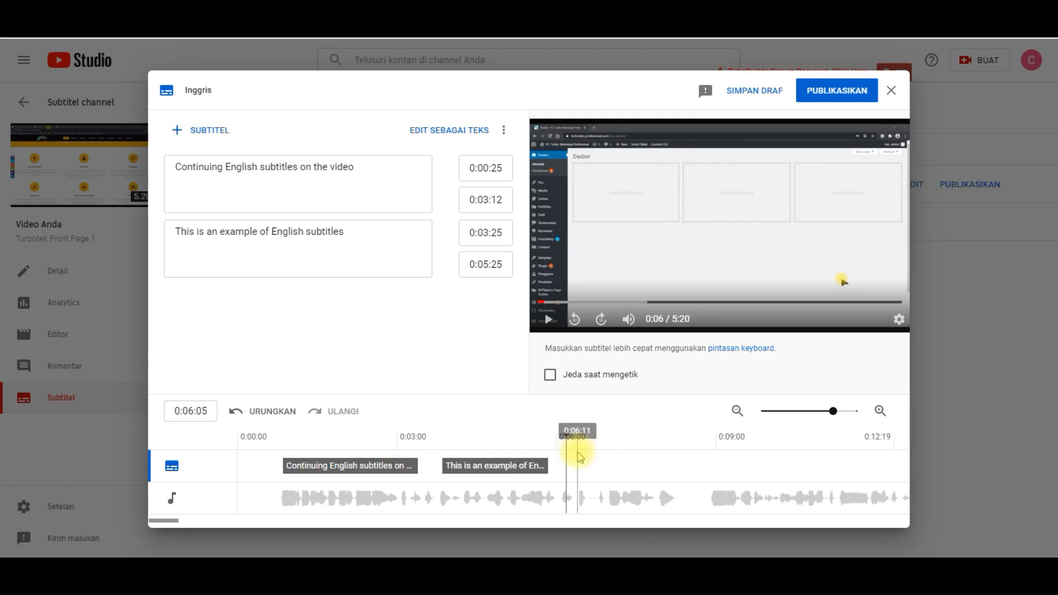
left_click(207, 130)
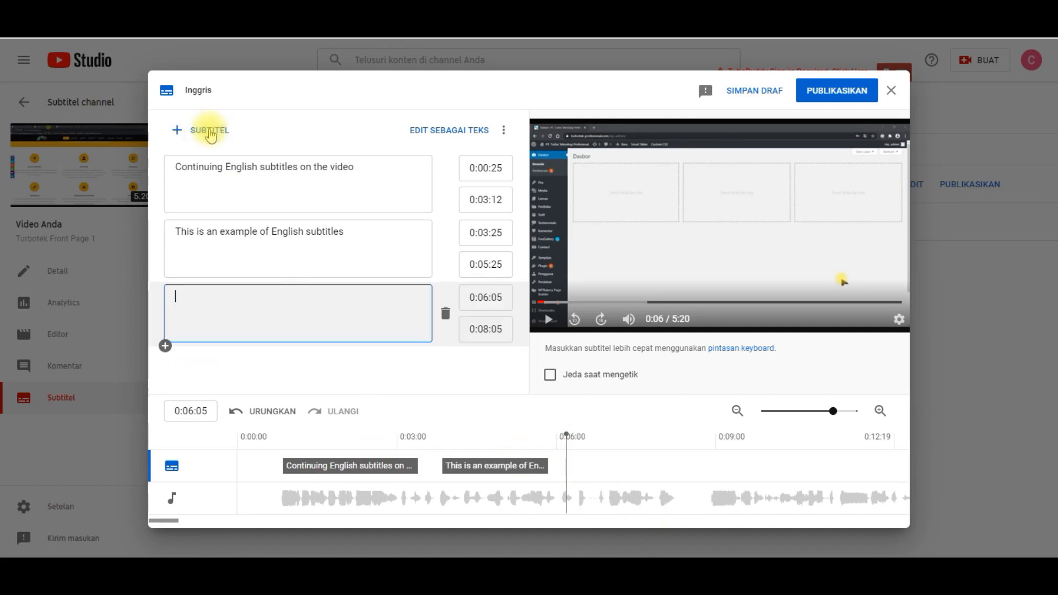
Step: Fill the third caption with "Next example English subtitles" copied from the Word document and shift it to 0:05:29–0:07:29
key("alt+Tab")
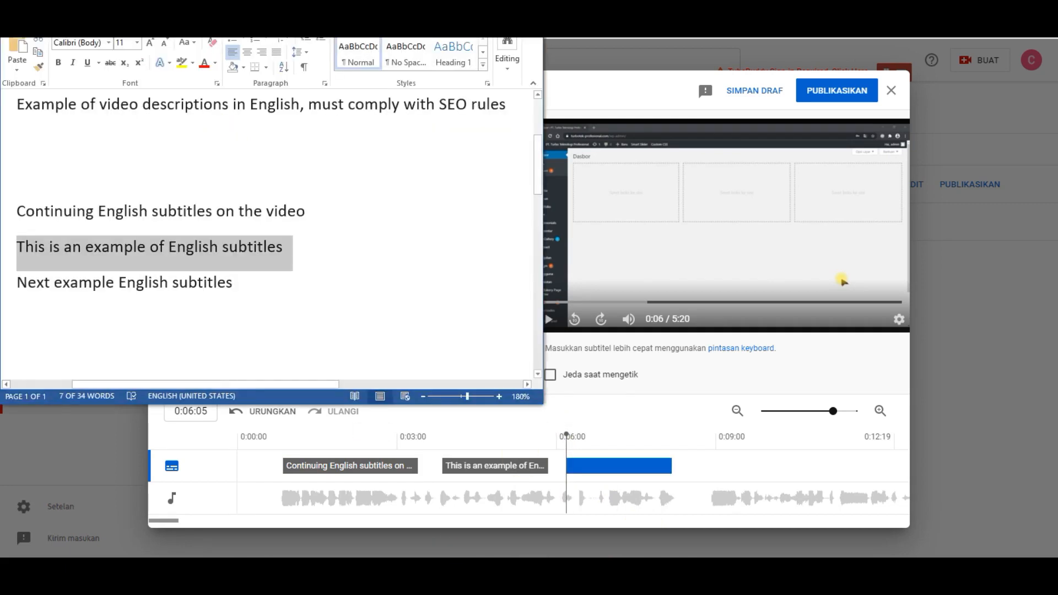
left_click_drag(262, 301, 24, 285)
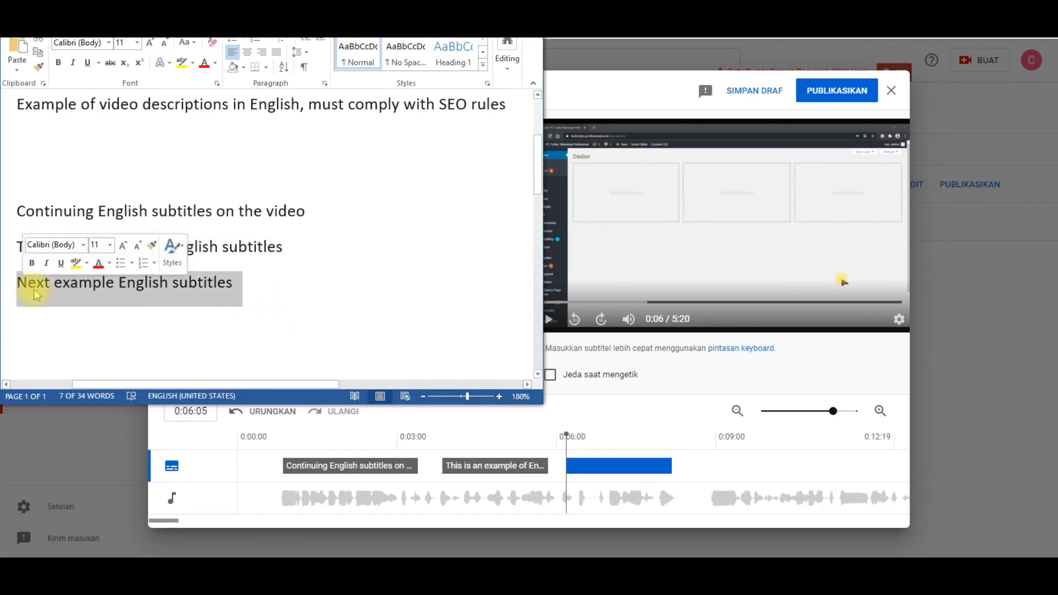
right_click(30, 287)
left_click(63, 313)
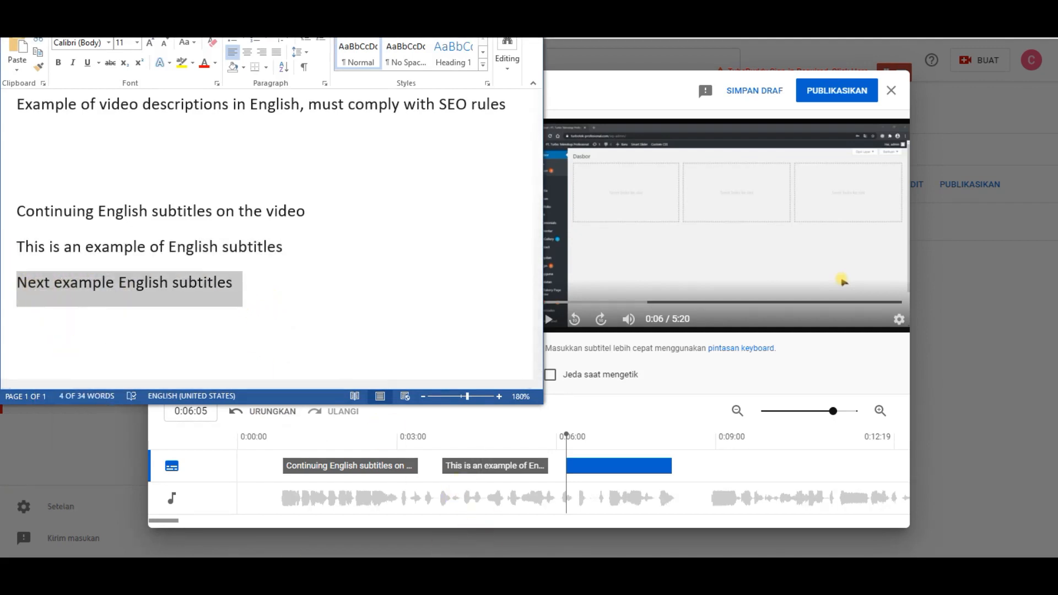
left_click(286, 567)
key("ctrl+v")
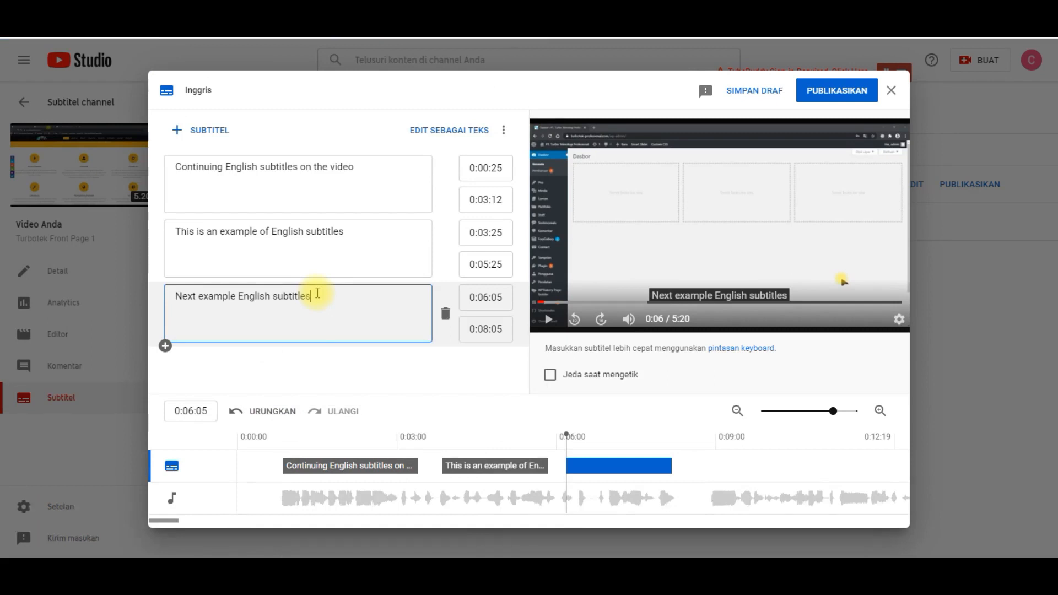
left_click(632, 467)
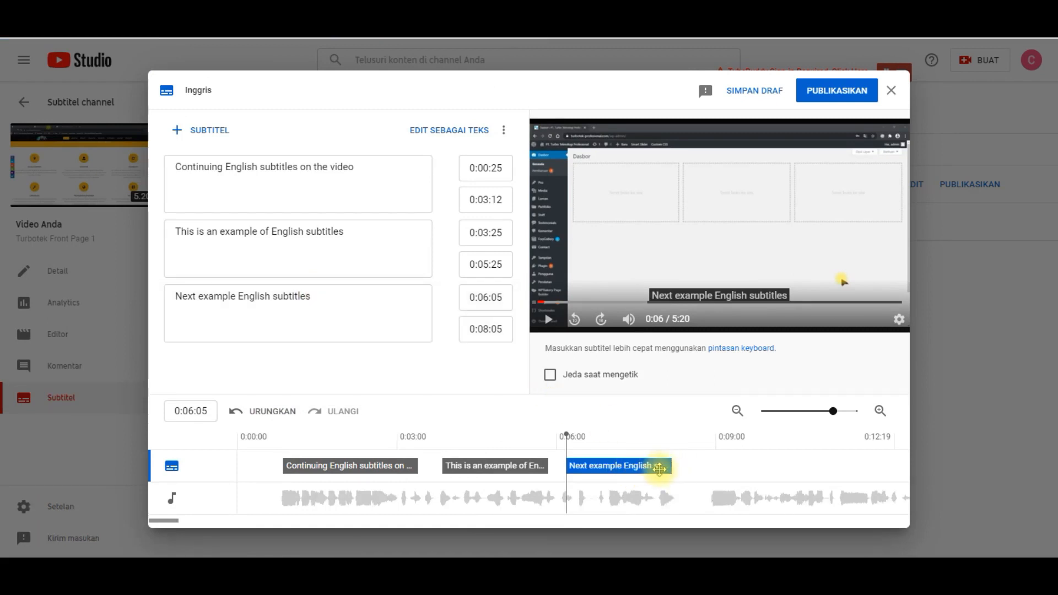
left_click_drag(668, 464, 616, 451)
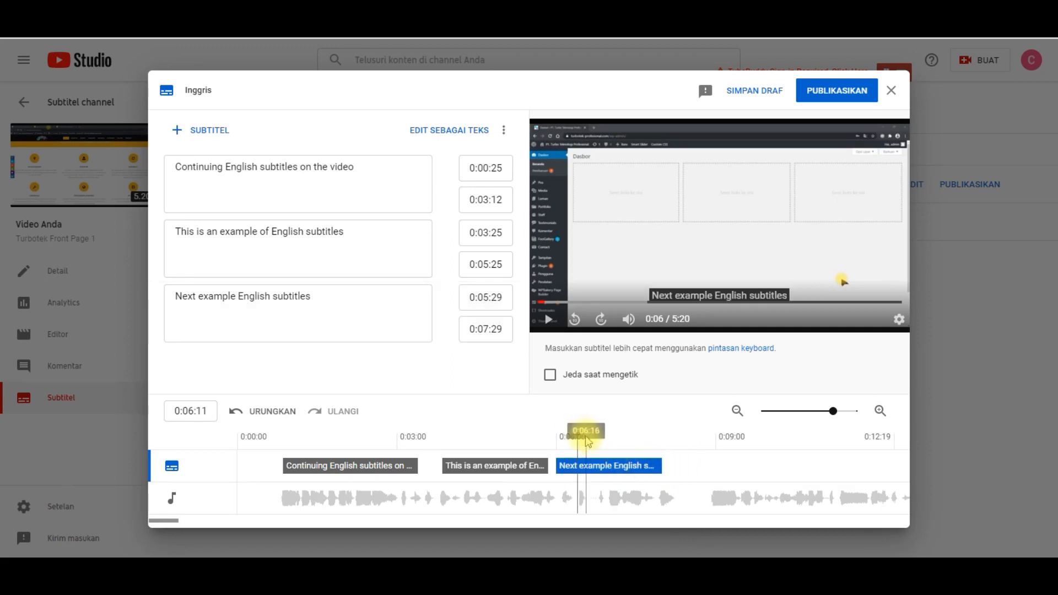
Step: Play the video from the beginning to check the caption timing and publish the Inggris subtitles
left_click_drag(577, 439, 229, 432)
left_click(549, 330)
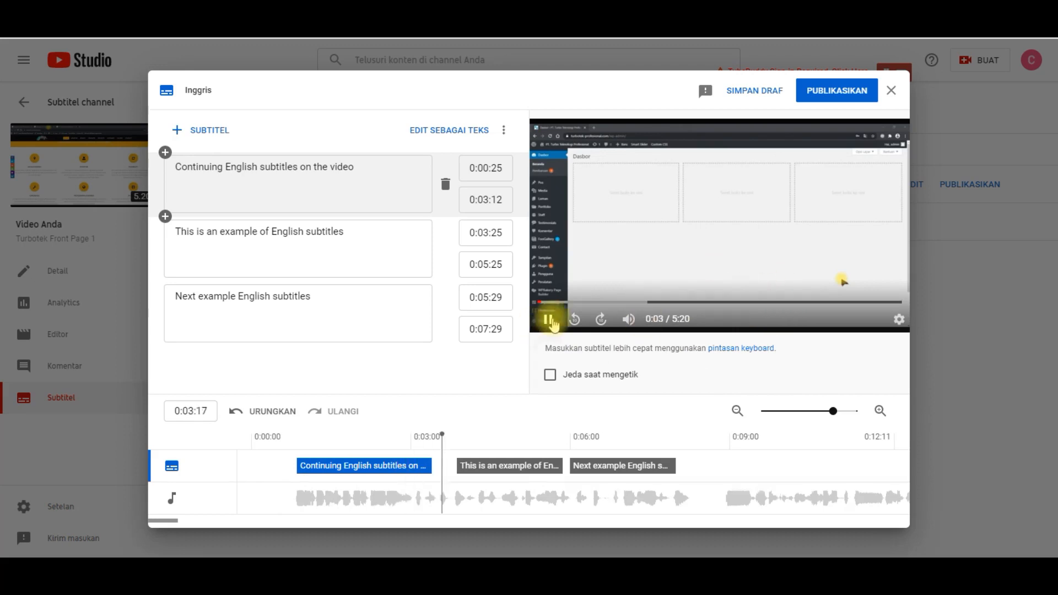
left_click(553, 325)
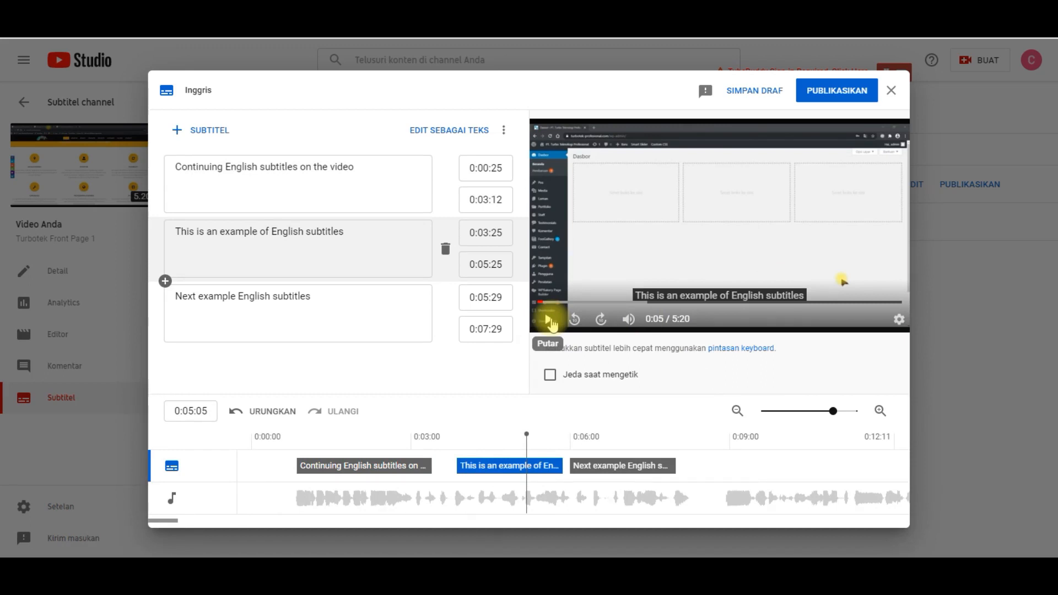
left_click(836, 92)
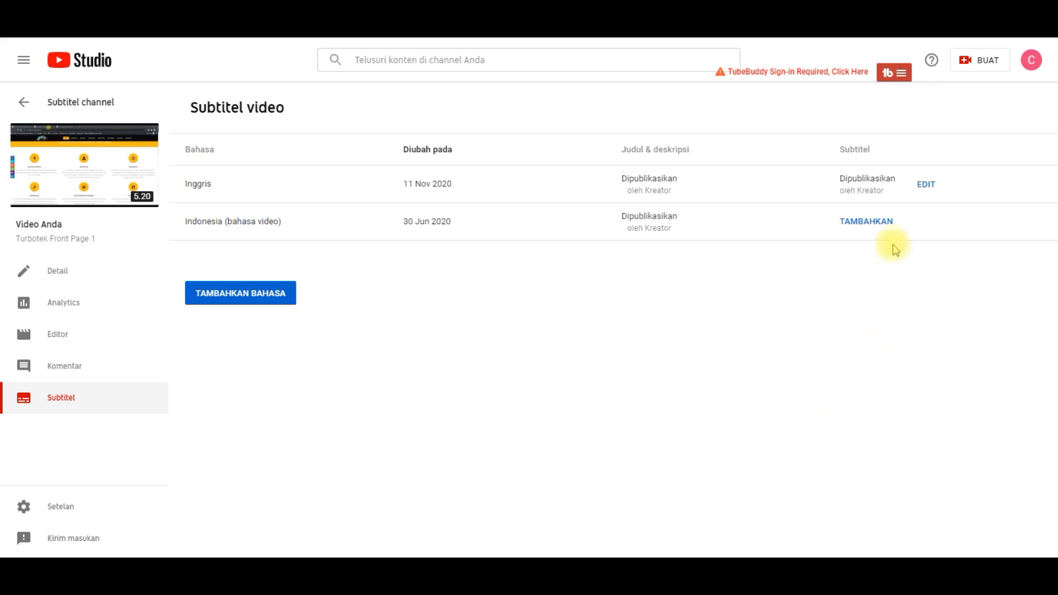
Step: Start manually typed Indonesia subtitles with the first caption "Isi sub title di sini" timed from 0:00:26 to 0:02:26
left_click(878, 221)
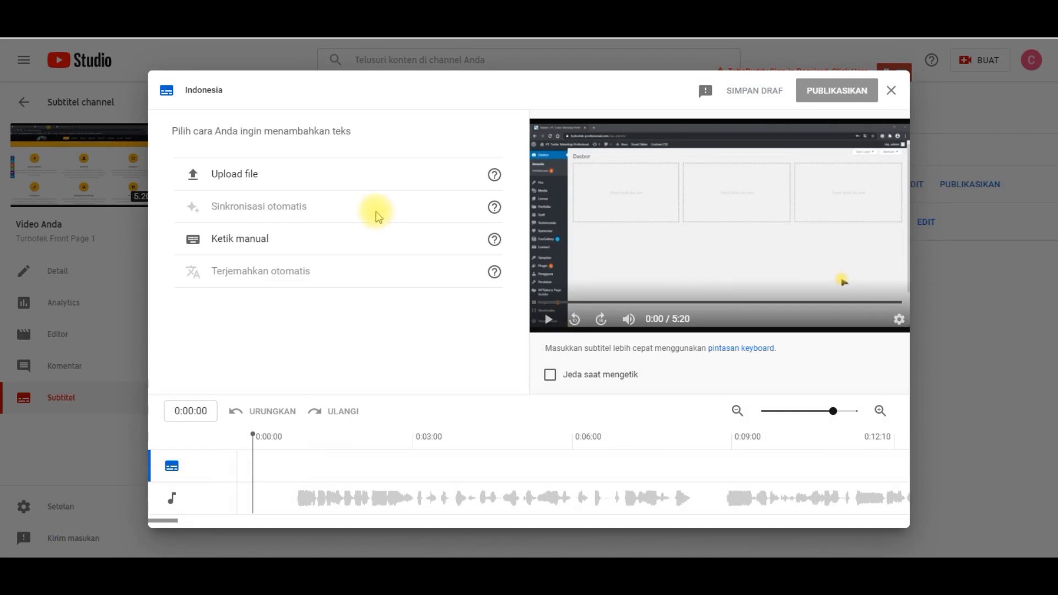
left_click(243, 238)
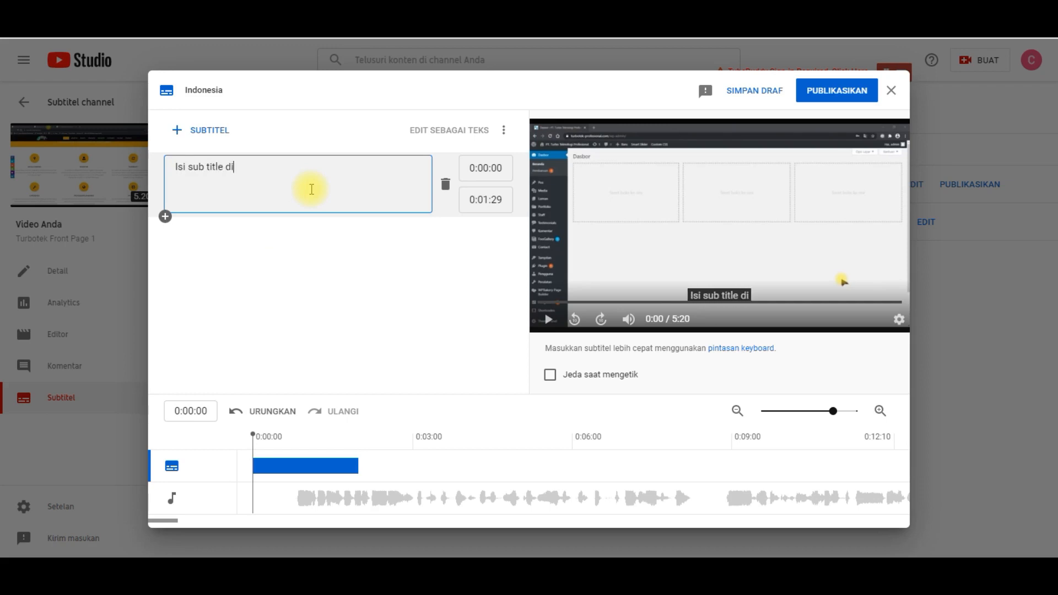
left_click(307, 351)
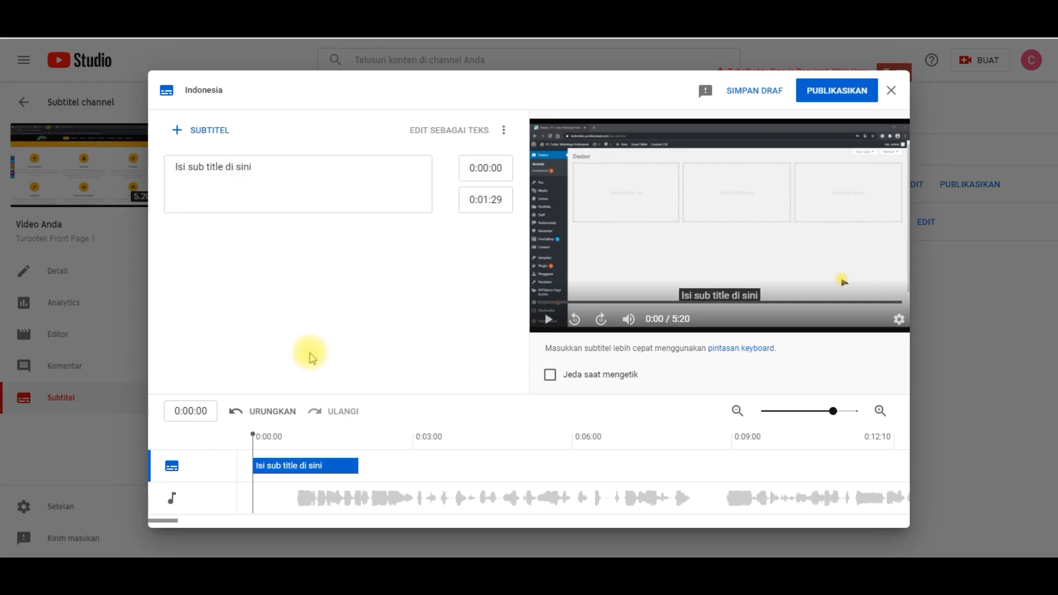
left_click_drag(278, 464, 333, 466)
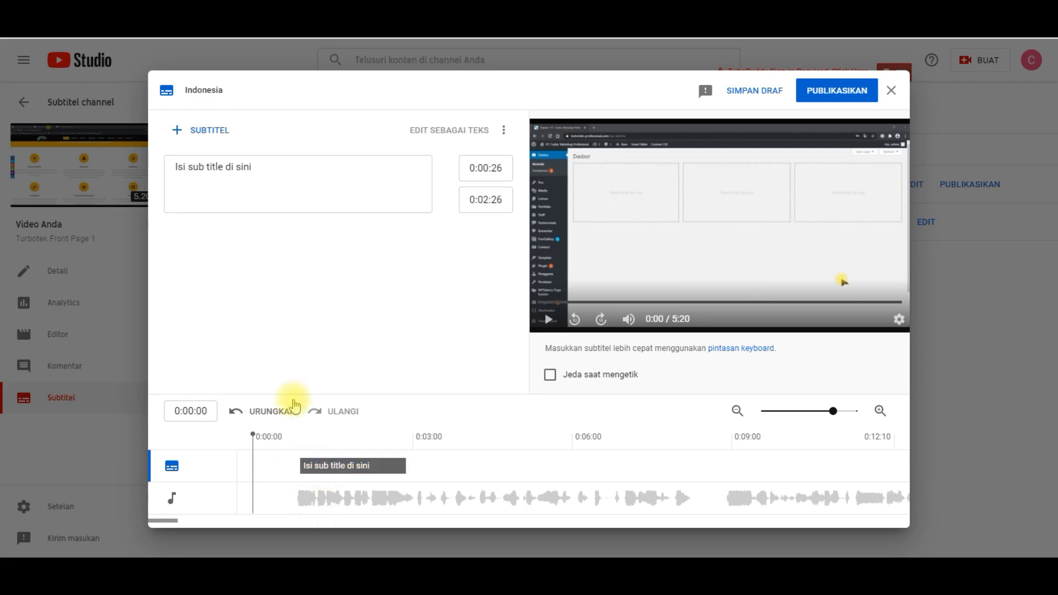
left_click(221, 133)
left_click(243, 231)
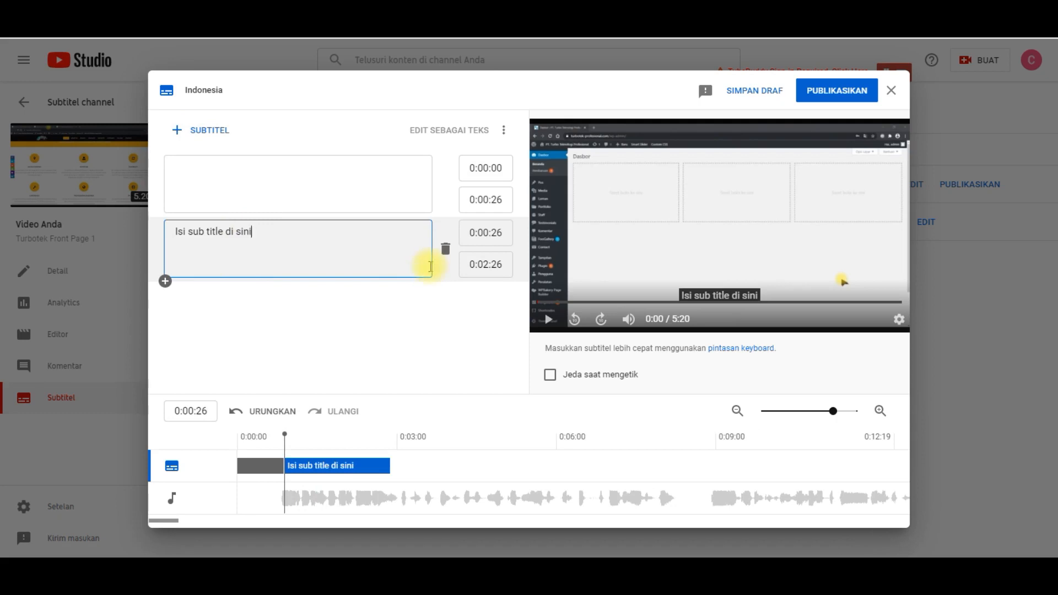
left_click(446, 186)
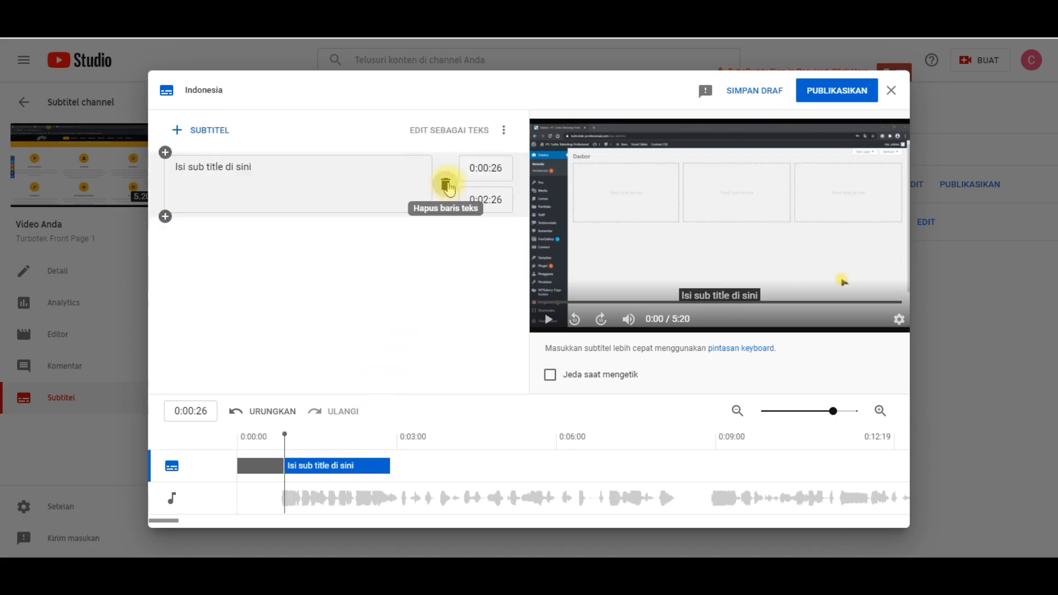
Step: Add a second caption "Sub title Indonesia" starting at 0:03:12 and publish the Indonesia subtitles
left_click(419, 436)
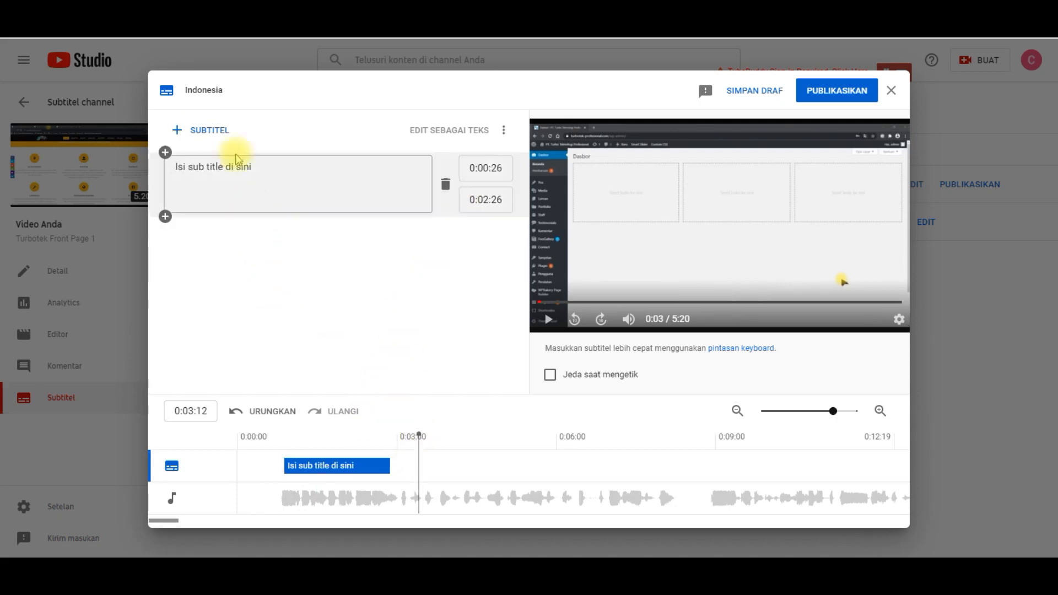
left_click(223, 130)
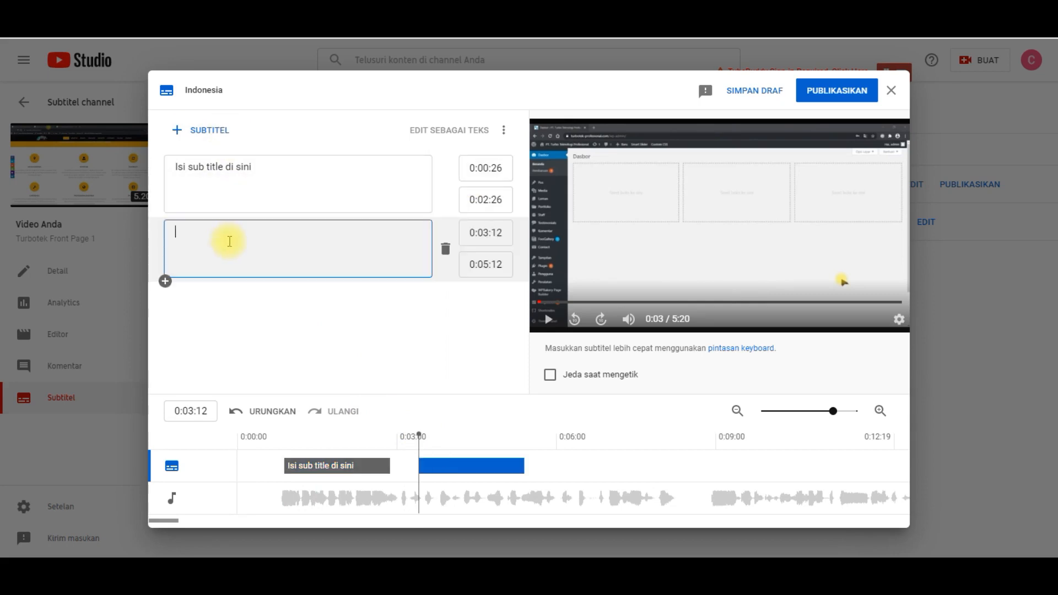
type("Sub title Indonesia")
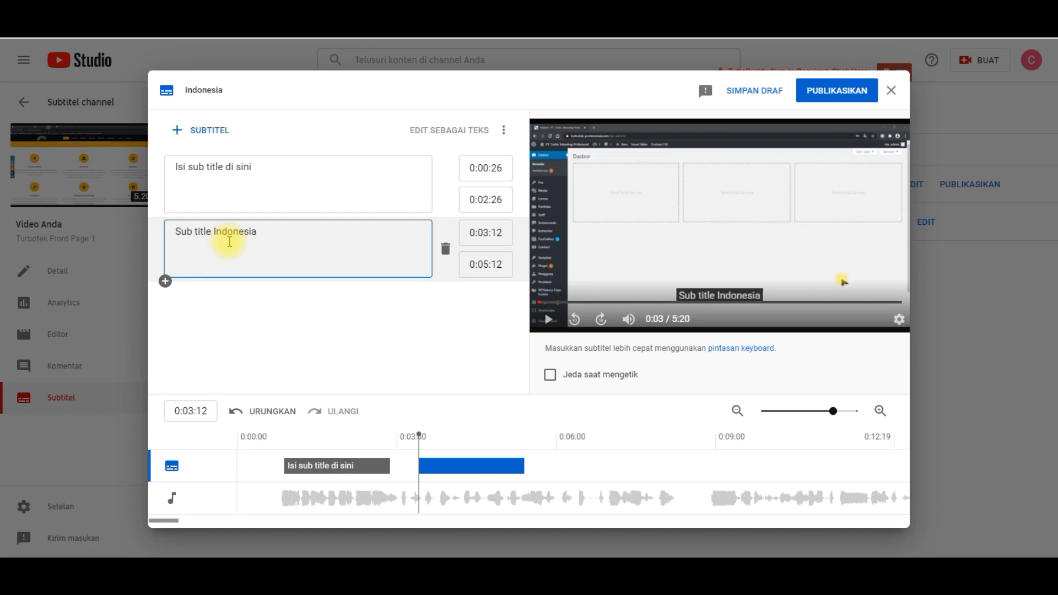
left_click(864, 92)
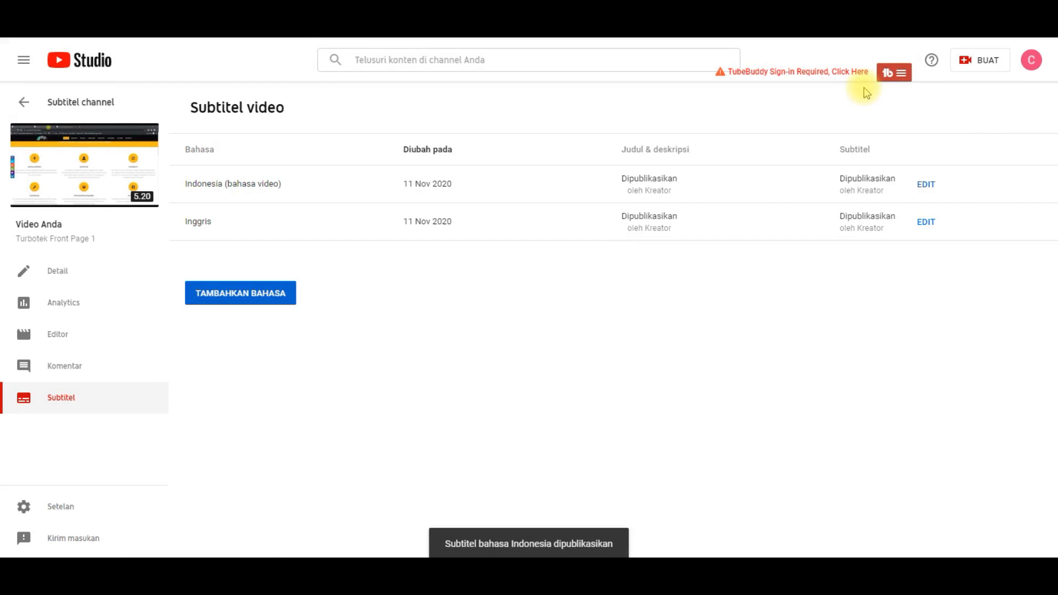
Step: Open the video's YouTube watch page through the link in its details and view its title and description area
left_click(61, 269)
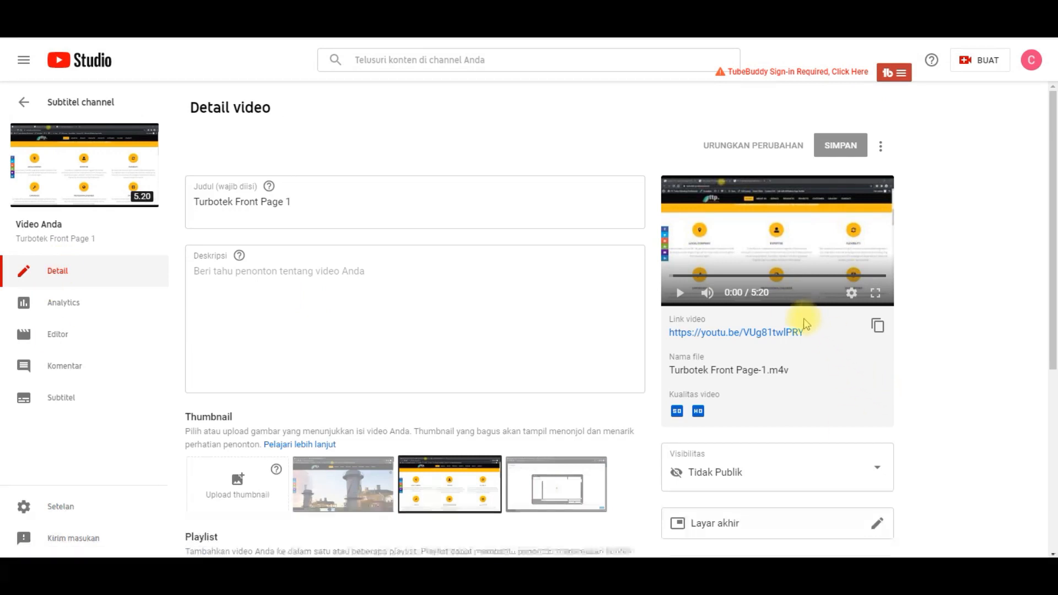
left_click(785, 333)
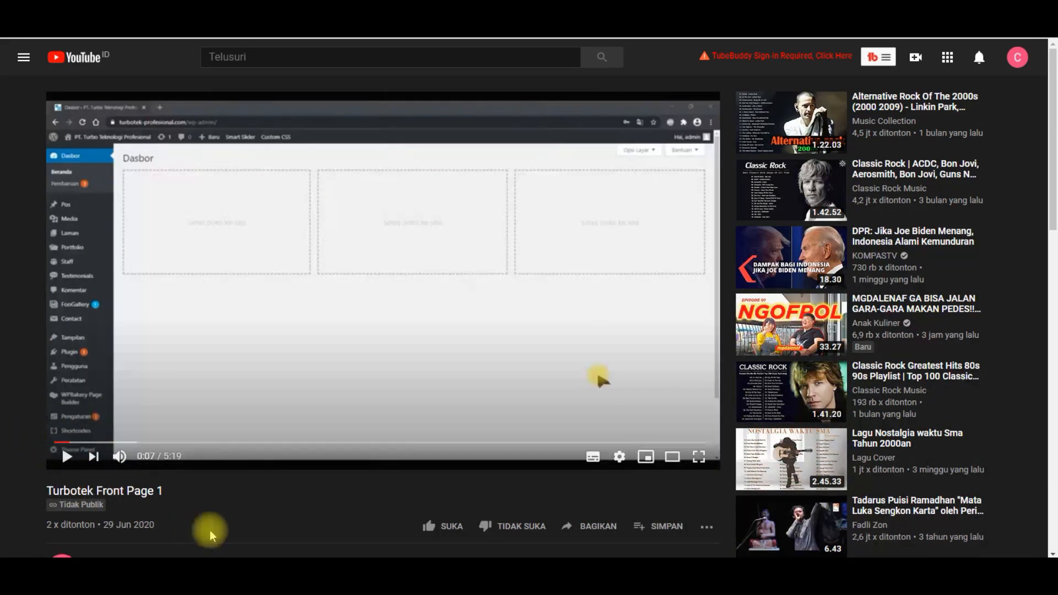
scroll(105, 485, "down", 2)
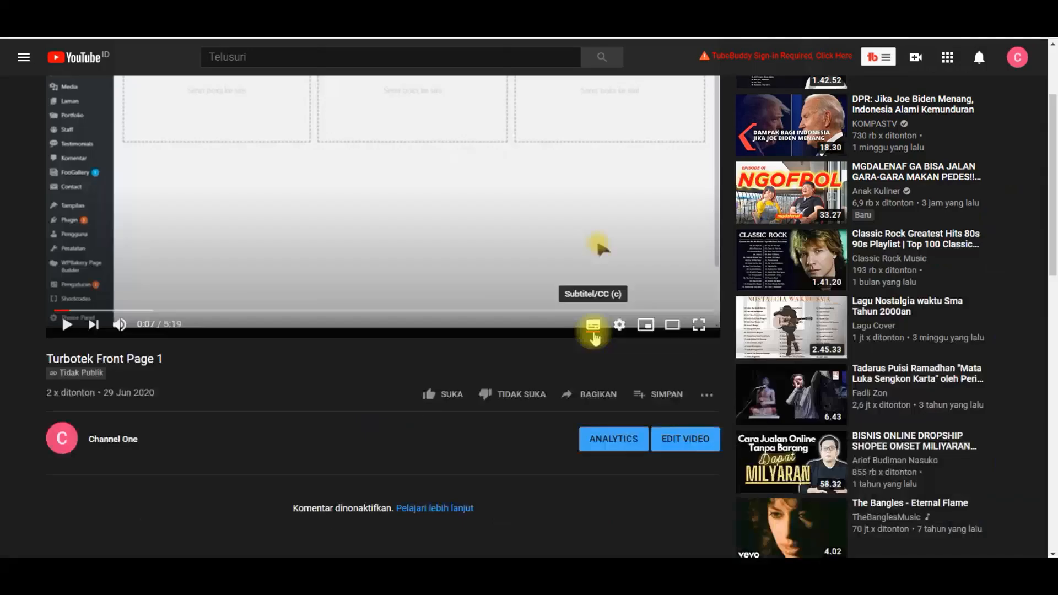
Step: Turn on subtitles on the watch page, play the video from the start and pause it to check the Indonesian caption
left_click(594, 325)
scroll(594, 337, "up", 2)
left_click(80, 442)
left_click_drag(80, 445, 14, 438)
left_click(65, 462)
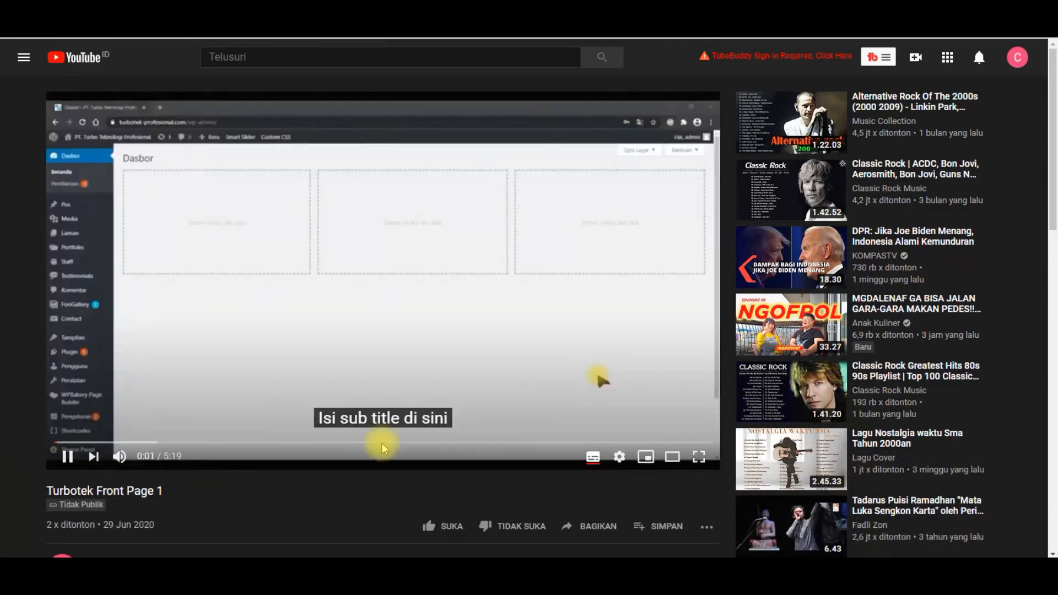
left_click(71, 457)
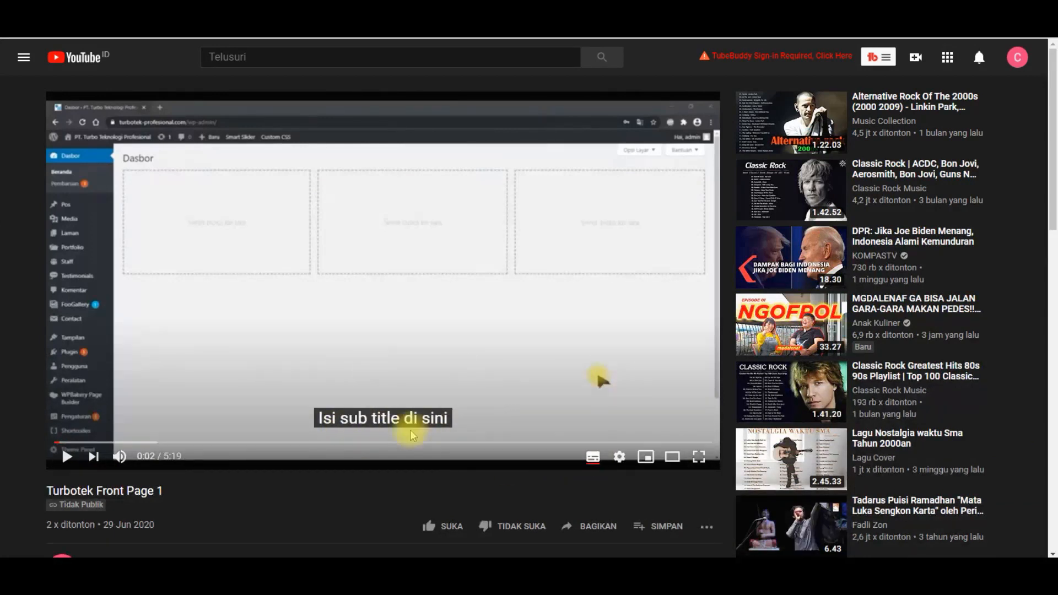
Step: Open the same video's address in an English-language browser window and examine its title, description and subtitles
right_click(400, 43)
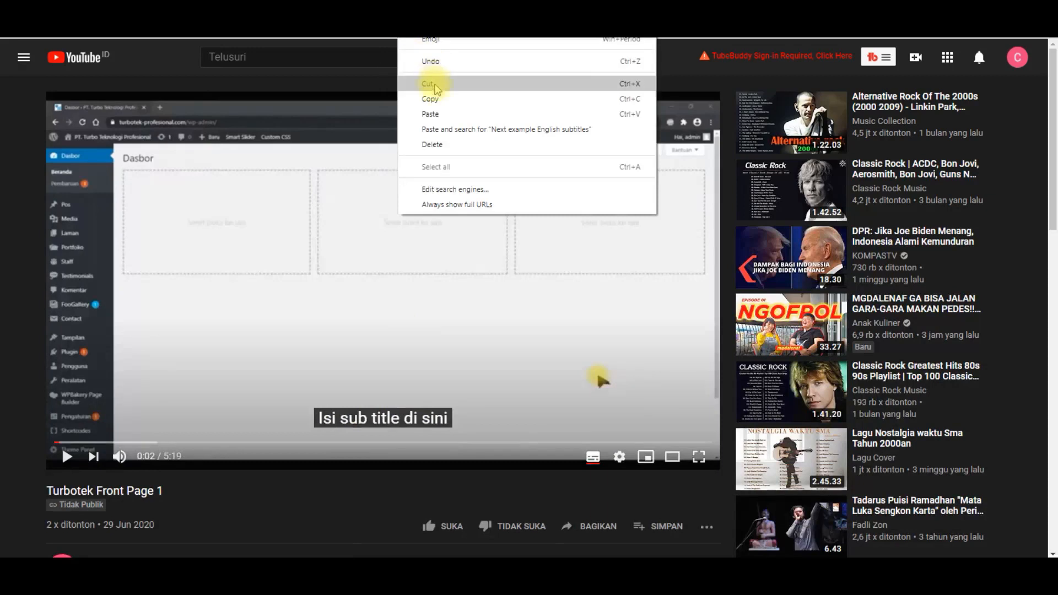
left_click(3, 267)
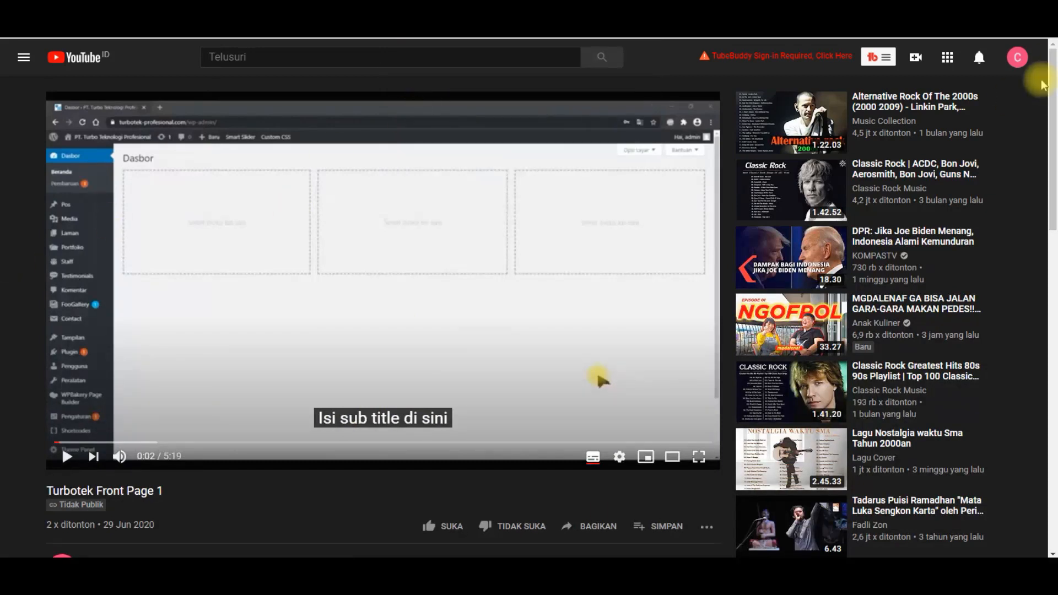
left_click(1041, 47)
left_click(1028, 75)
key("ctrl+v")
key("Return")
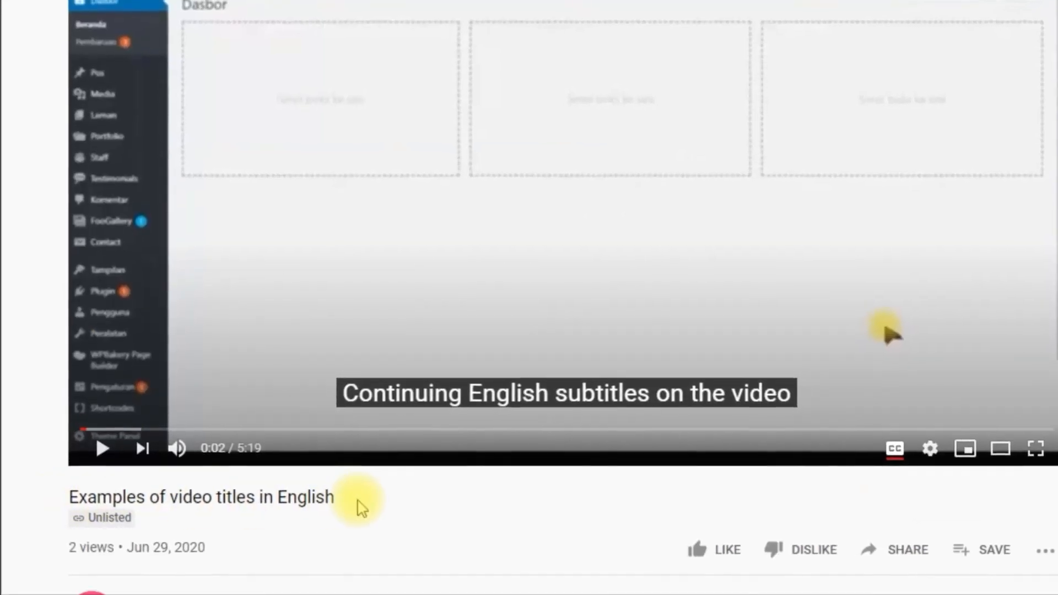
scroll(461, 551, "down", 3)
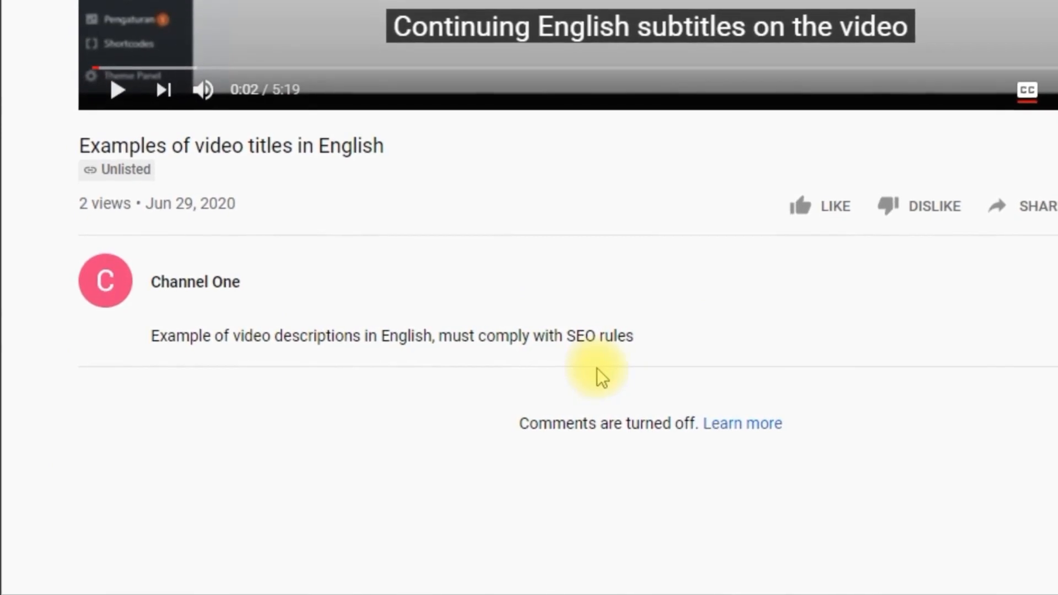
scroll(656, 276, "up", 2)
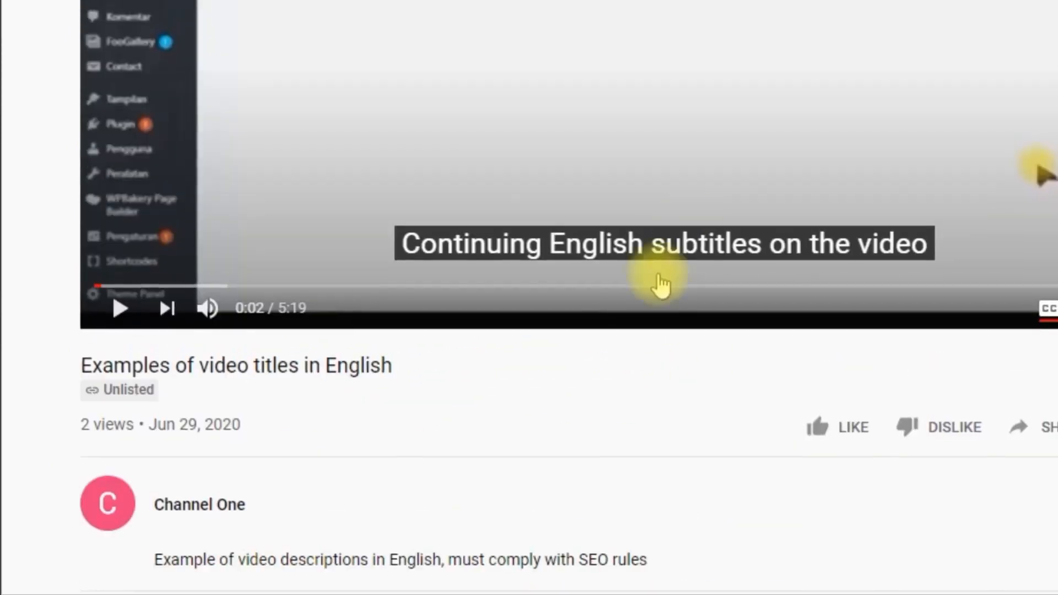